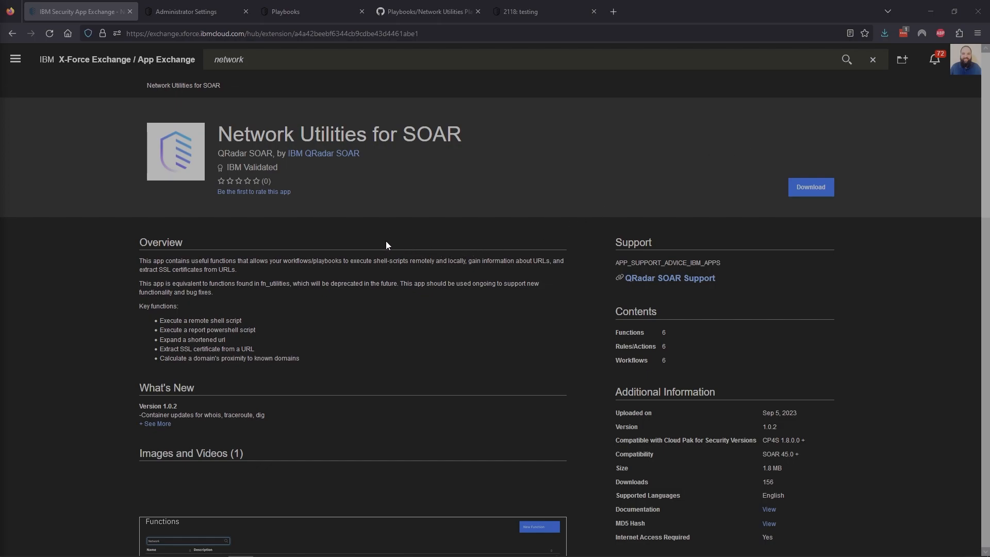
Open the Network Utilities app's app.config file and examine the credential format shown for the remote computer setting
{"action": "left_click", "coordinate": [196, 12]}
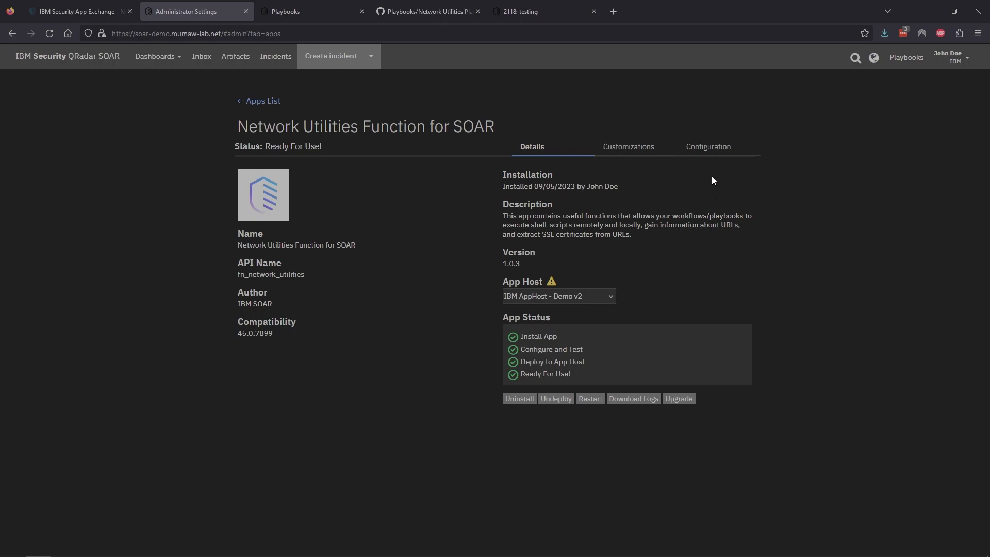
{"action": "left_click", "coordinate": [715, 150]}
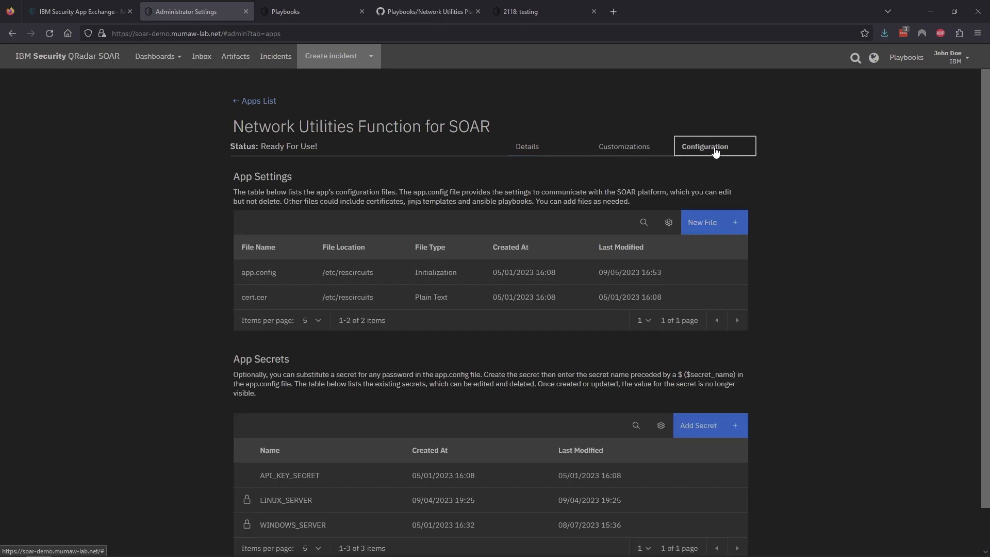
{"action": "left_click", "coordinate": [253, 271]}
{"action": "scroll", "coordinate": [172, 289], "scroll_direction": "down", "scroll_amount": 4}
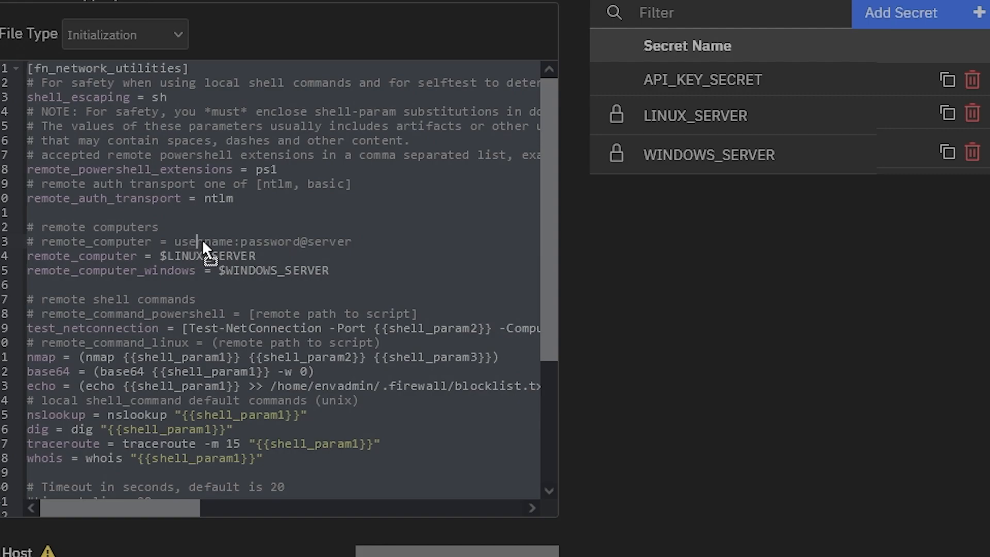
{"action": "left_click", "coordinate": [185, 241]}
{"action": "left_click_drag", "start_coordinate": [176, 241], "coordinate": [352, 240]}
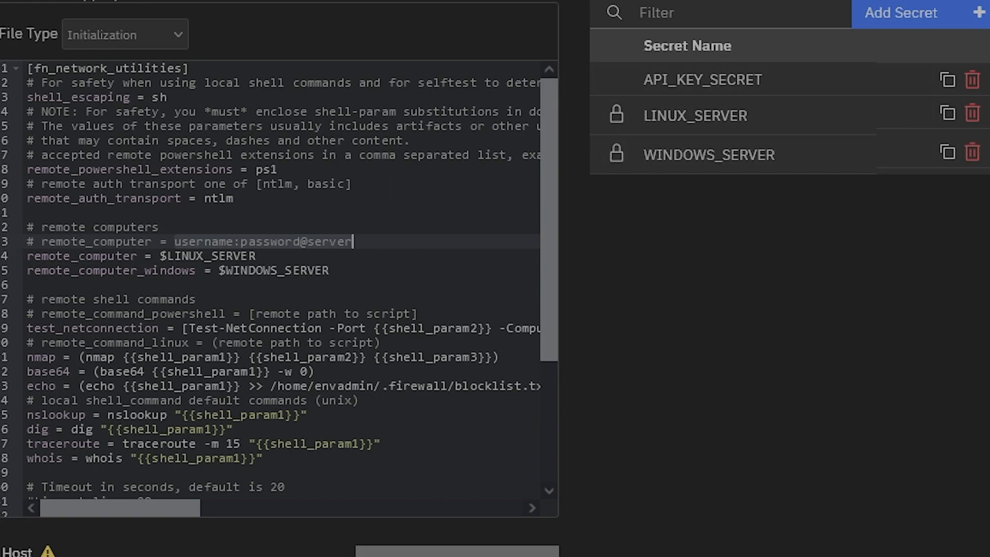
{"action": "left_click", "coordinate": [979, 13]}
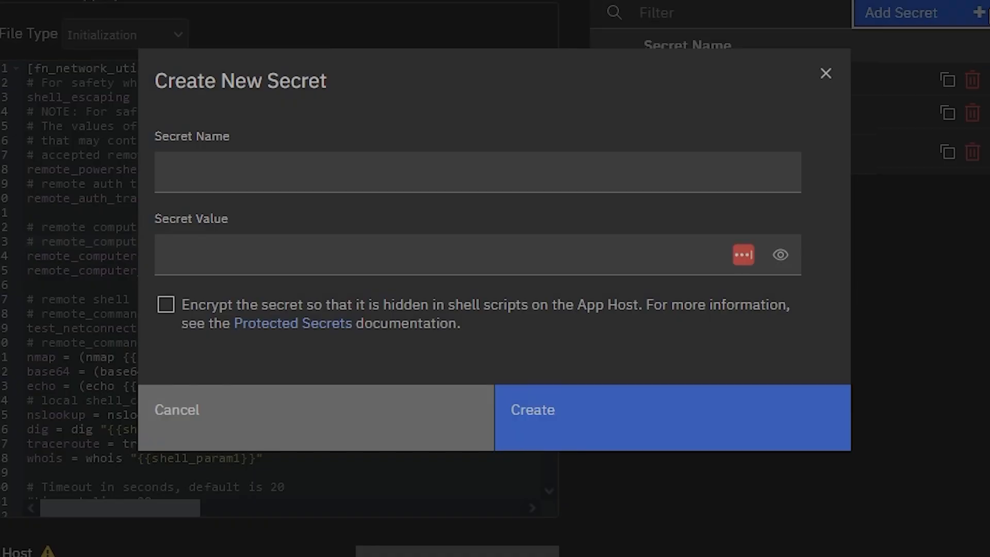
{"action": "left_click", "coordinate": [272, 159]}
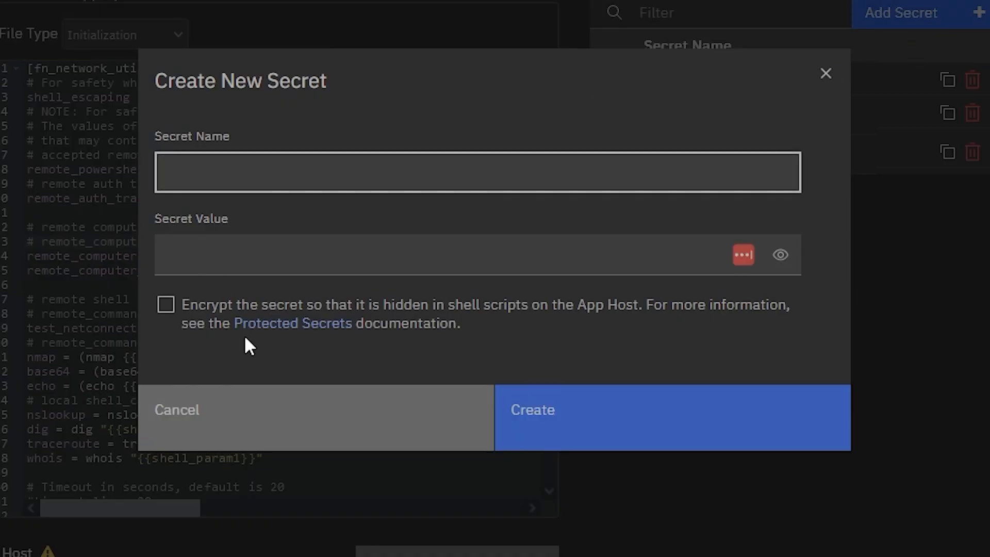
{"action": "left_click", "coordinate": [170, 246]}
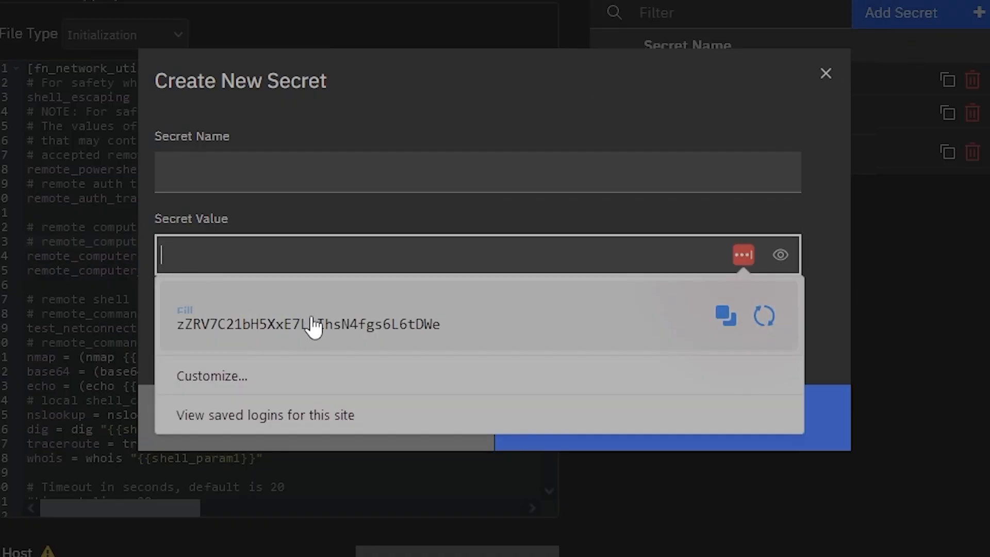
{"action": "left_click", "coordinate": [314, 215]}
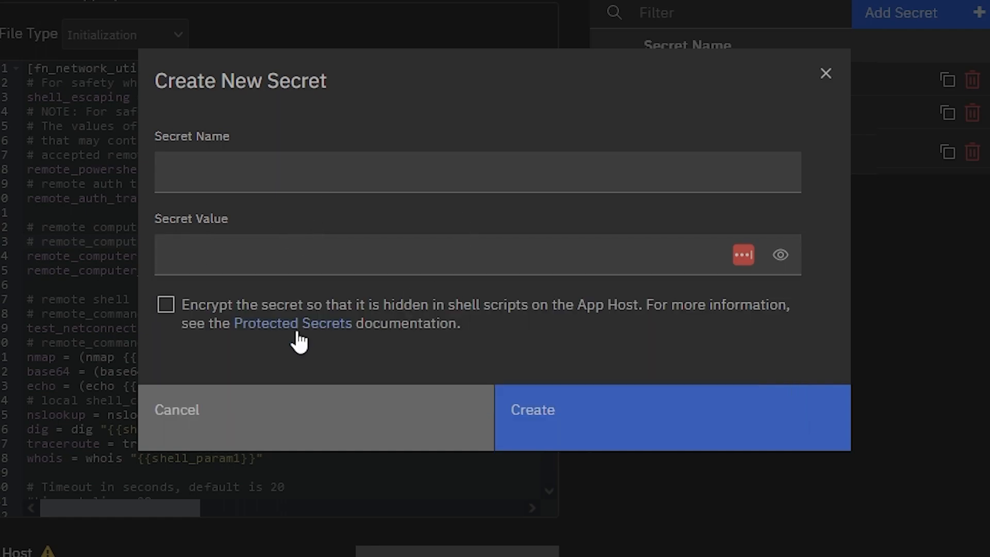
{"action": "left_click", "coordinate": [166, 309]}
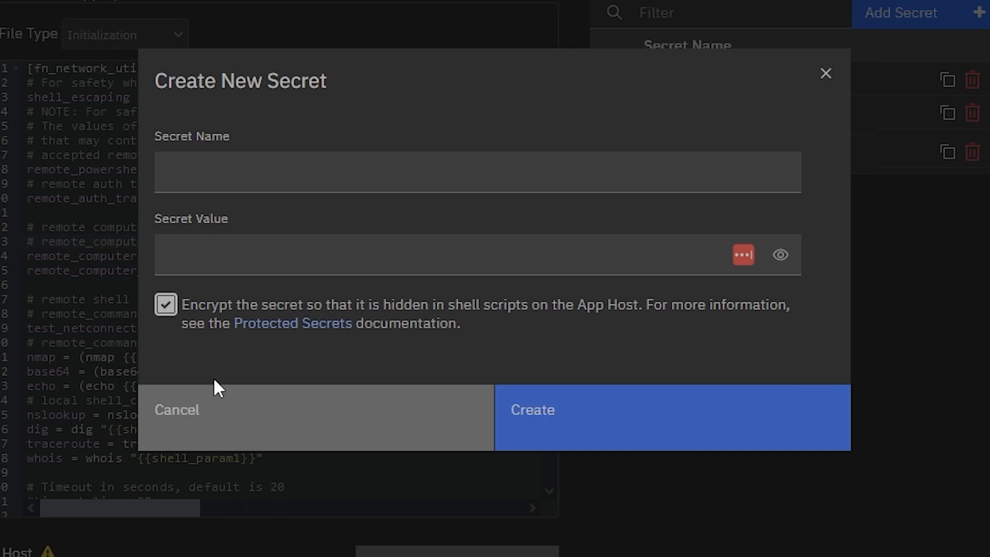
{"action": "left_click", "coordinate": [167, 310]}
{"action": "left_click", "coordinate": [232, 436]}
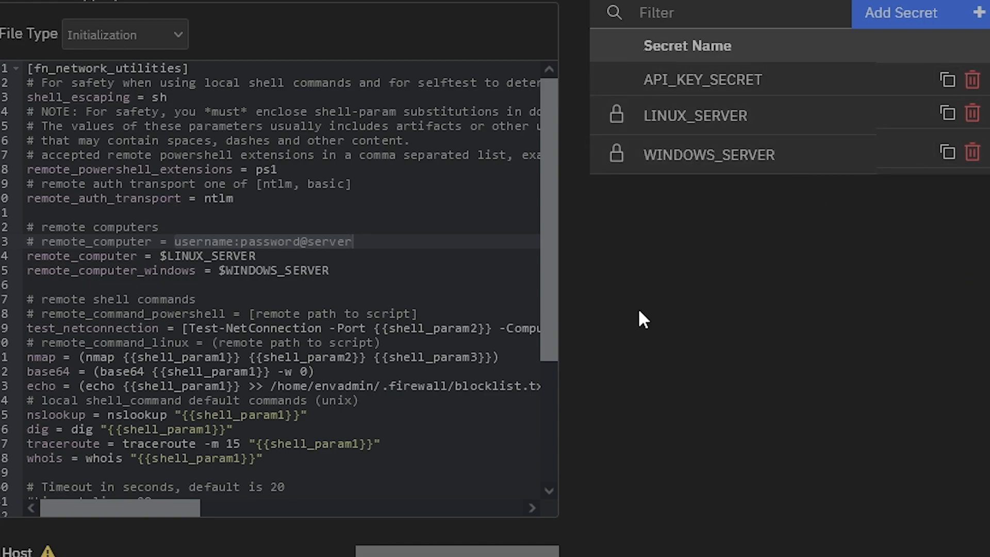
Copy the LINUX_SERVER secret's name and highlight its reference in the remote_computer setting
{"action": "left_click", "coordinate": [946, 115]}
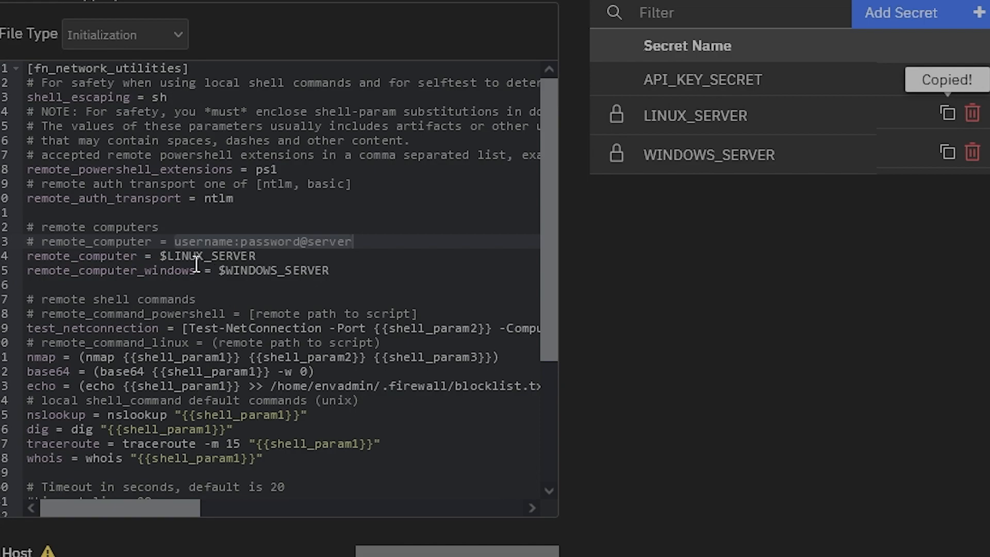
{"action": "left_click", "coordinate": [168, 256]}
{"action": "left_click_drag", "start_coordinate": [168, 257], "coordinate": [287, 255]}
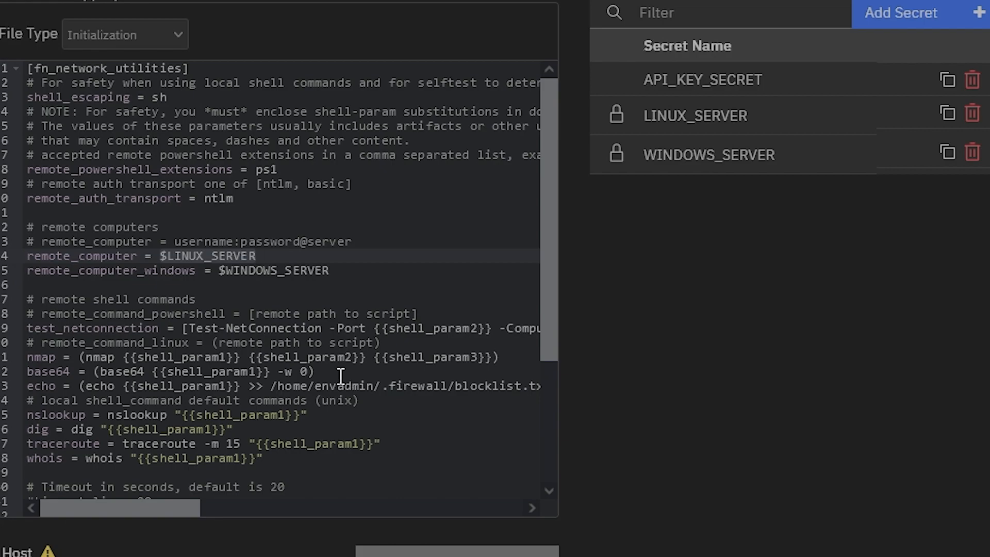
Examine the local shell commands and the remote Linux commands nmap, base64 and echo in app.config
{"action": "left_click", "coordinate": [280, 342]}
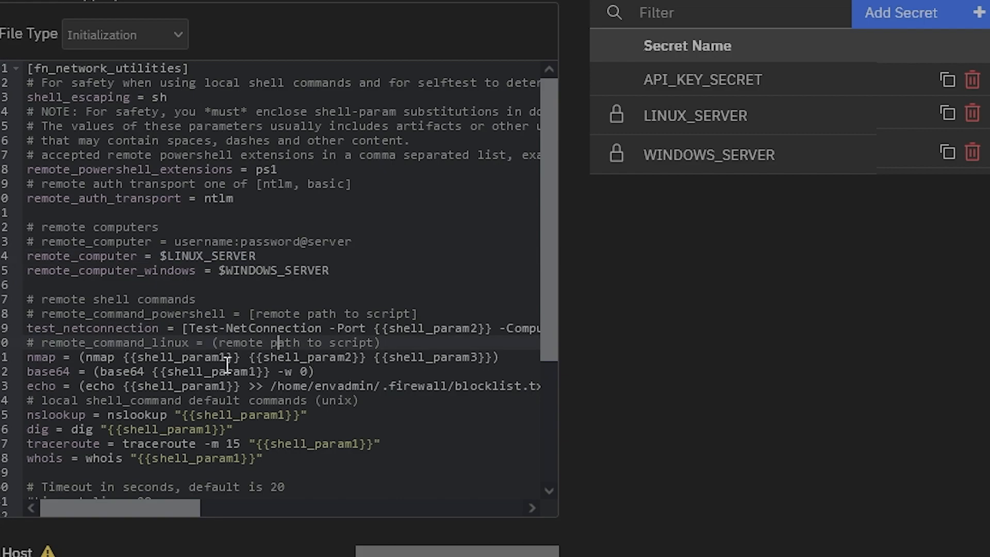
{"action": "scroll", "coordinate": [149, 361], "scroll_direction": "down", "scroll_amount": 3}
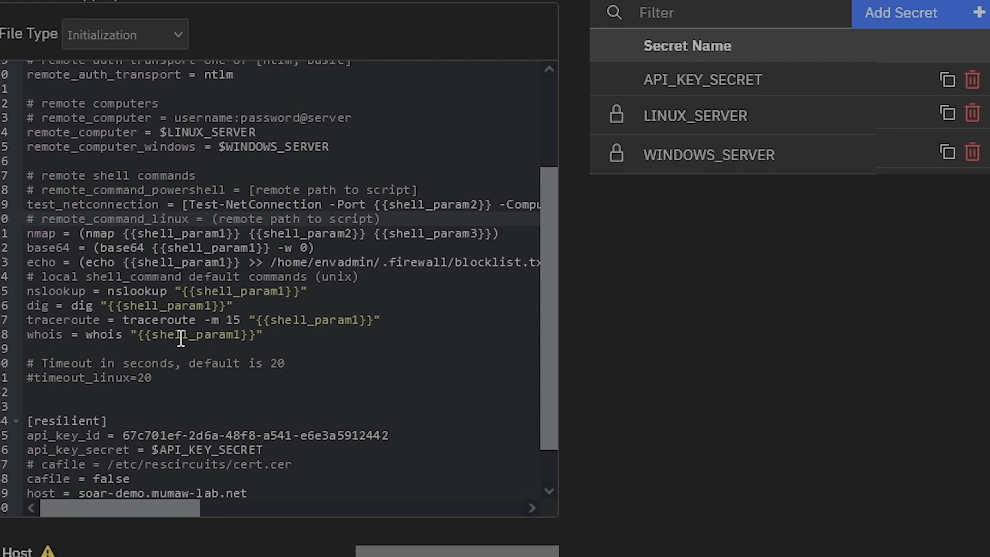
{"action": "left_click_drag", "start_coordinate": [281, 336], "coordinate": [24, 295]}
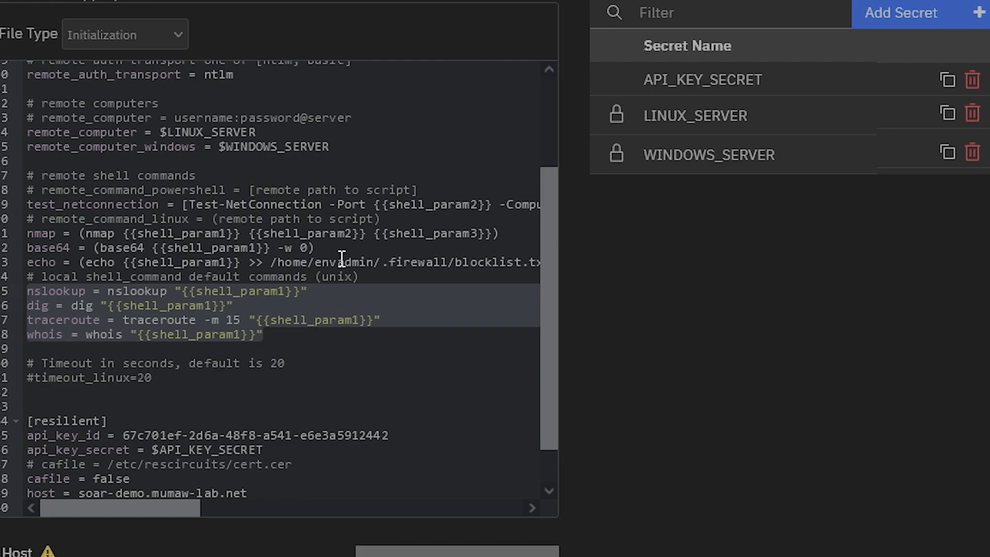
{"action": "left_click_drag", "start_coordinate": [27, 233], "coordinate": [138, 263]}
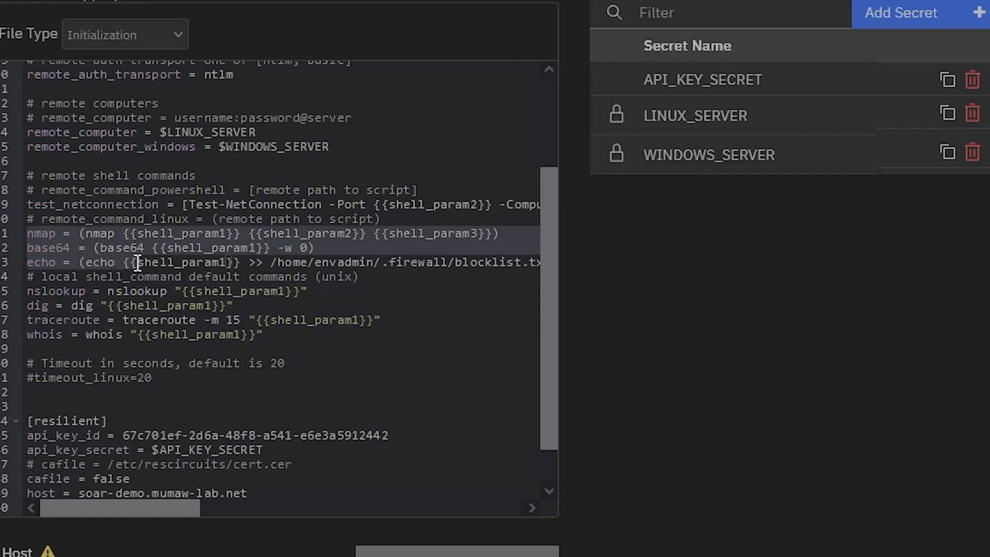
{"action": "left_click", "coordinate": [56, 248]}
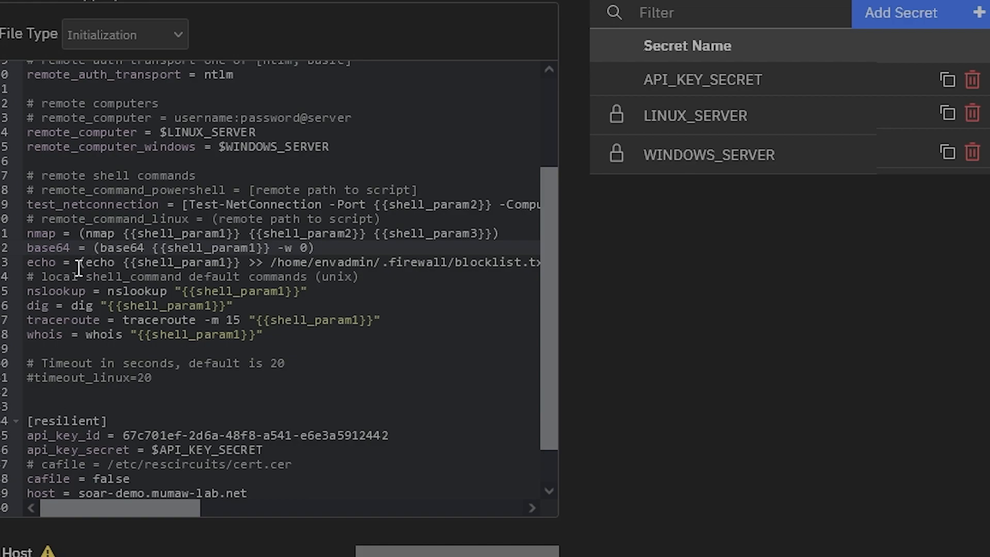
{"action": "double_click", "coordinate": [34, 262]}
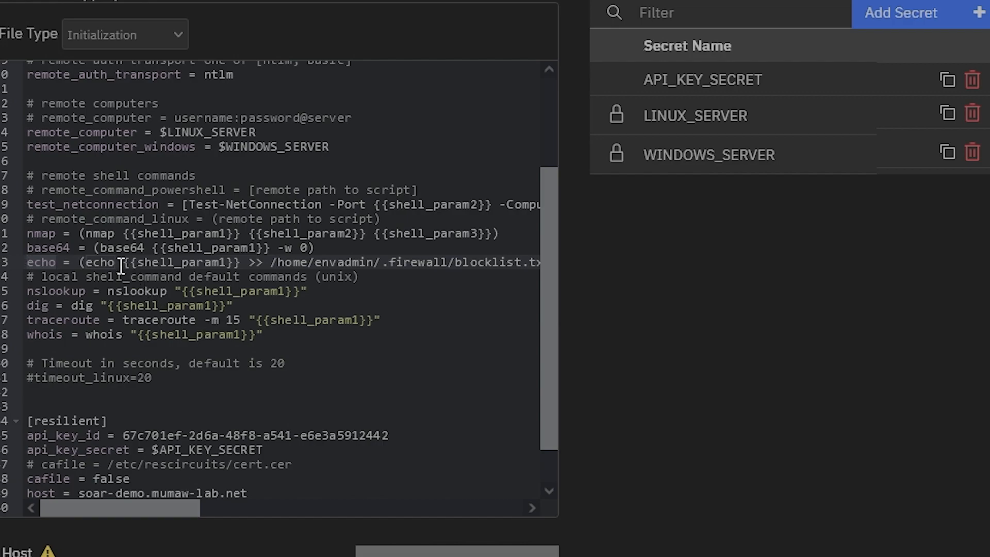
{"action": "triple_click", "coordinate": [188, 262]}
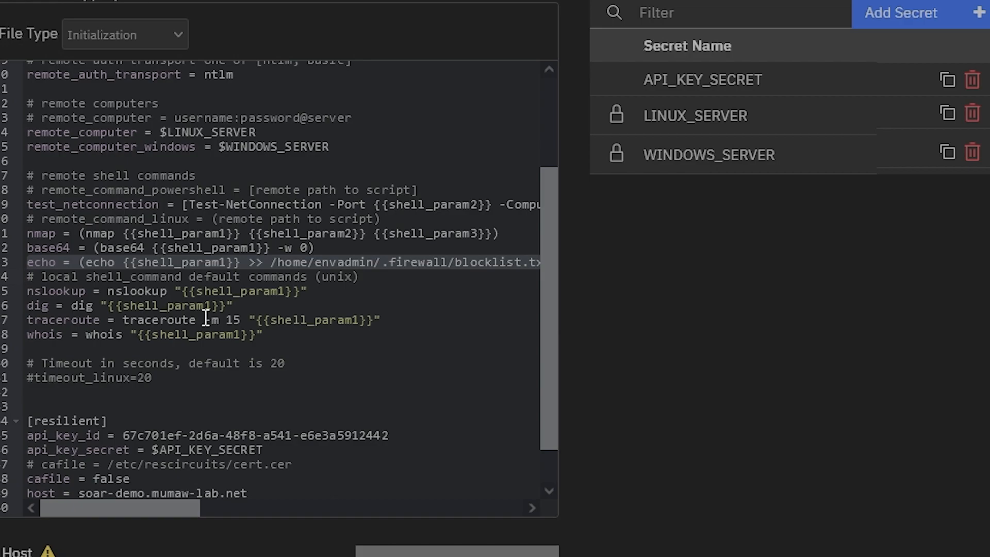
Compare the test_netconnection PowerShell command's syntax with the remote Linux commands, and return to the app's details
{"action": "triple_click", "coordinate": [110, 204]}
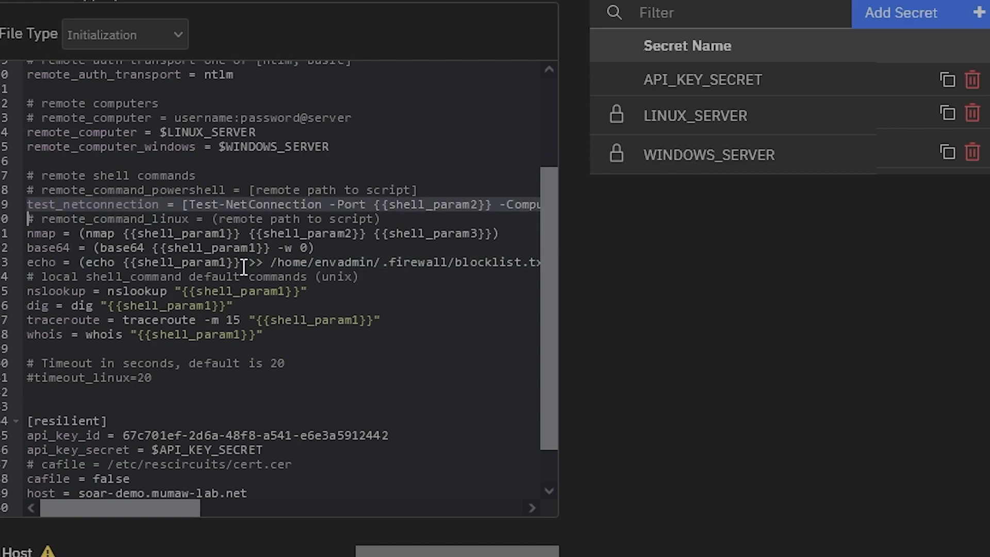
{"action": "left_click_drag", "start_coordinate": [29, 231], "coordinate": [167, 254]}
{"action": "left_click", "coordinate": [51, 205]}
{"action": "left_click", "coordinate": [158, 204]}
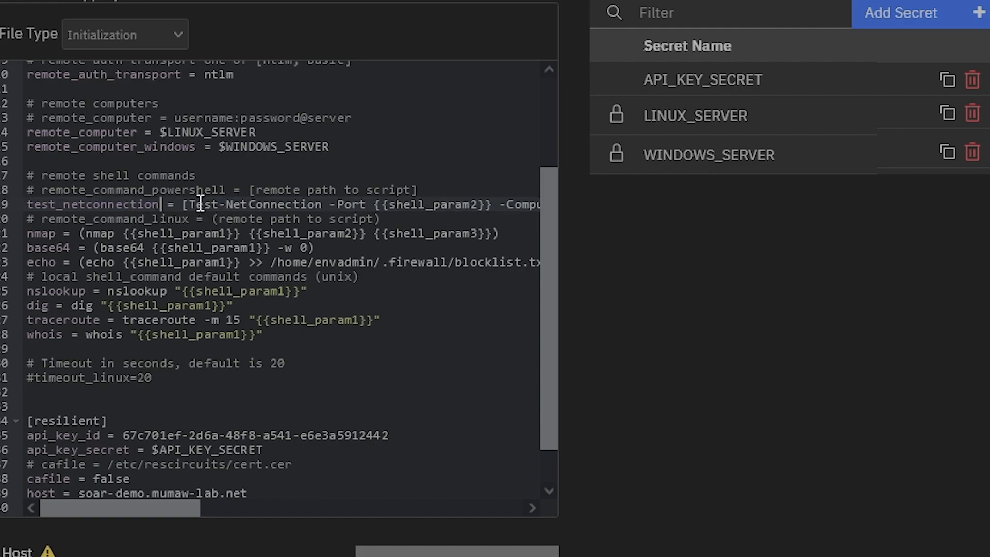
{"action": "triple_click", "coordinate": [233, 203]}
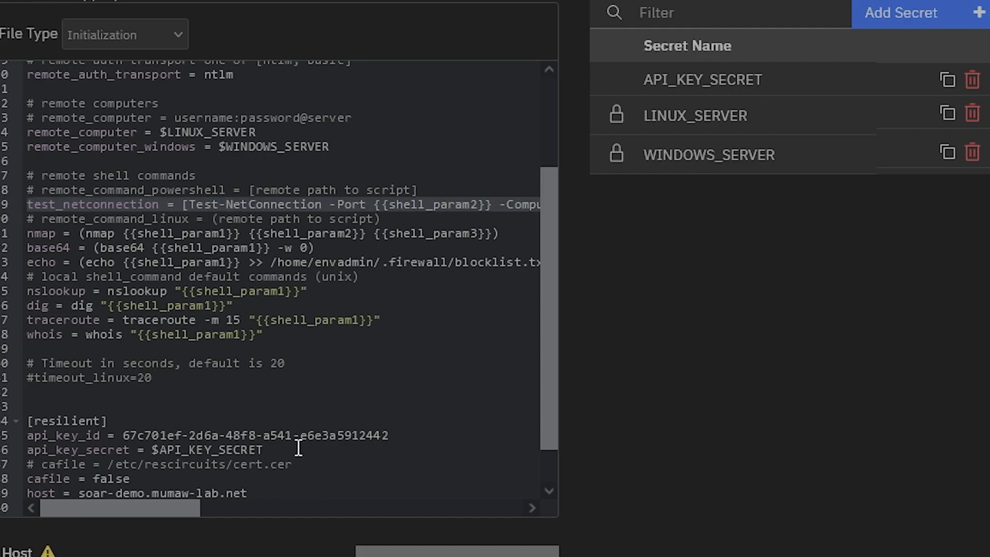
{"action": "left_click_drag", "start_coordinate": [178, 509], "coordinate": [162, 495]}
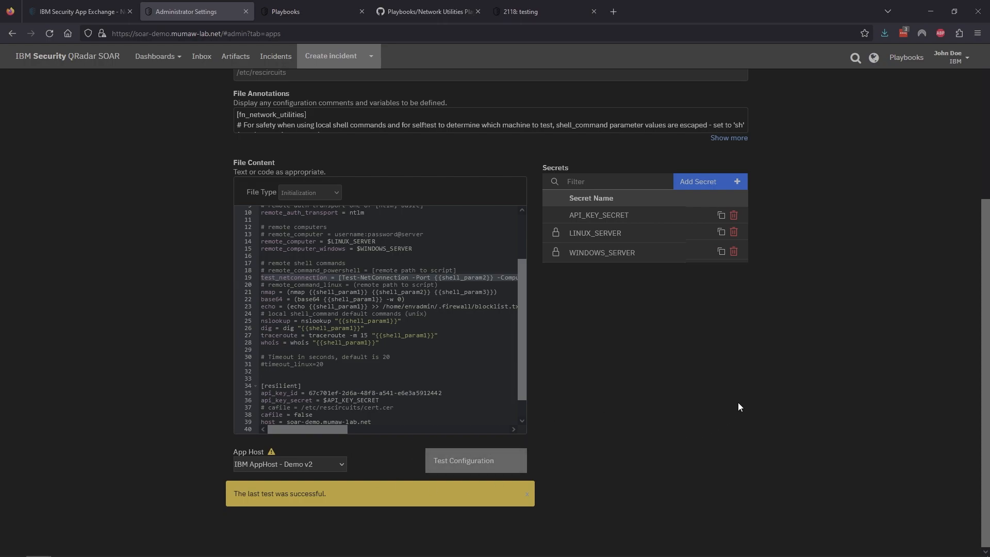
{"action": "scroll", "coordinate": [810, 311], "scroll_direction": "up", "scroll_amount": 4}
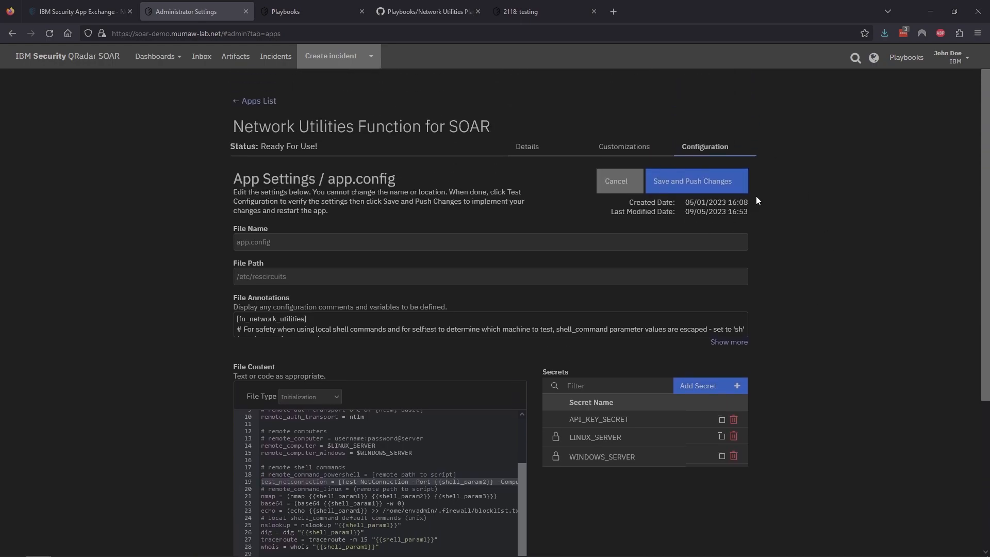
{"action": "left_click", "coordinate": [531, 149]}
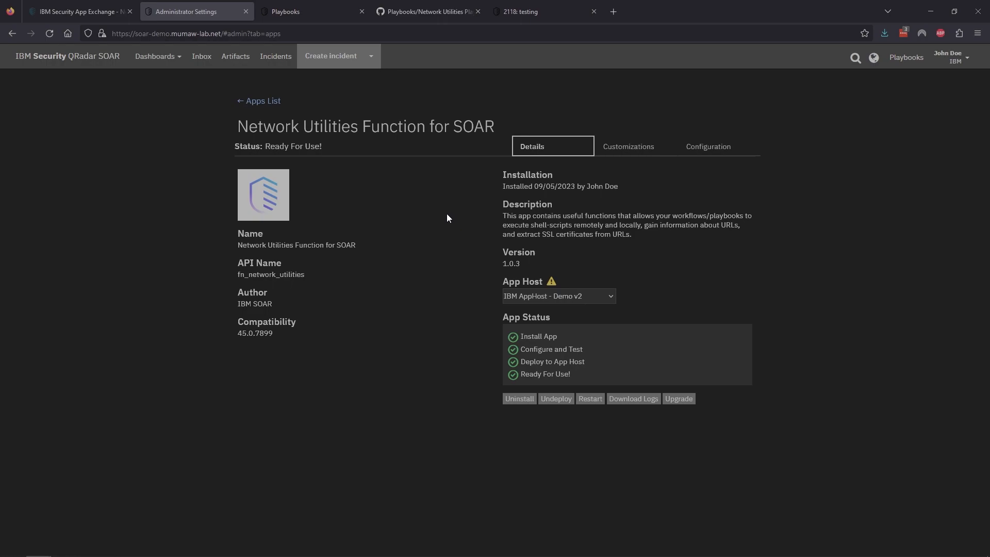
Reopen app.config and examine the echo command that appends its shell parameter to the firewall blocklist file
{"action": "key", "text": "ctrl+Tab"}
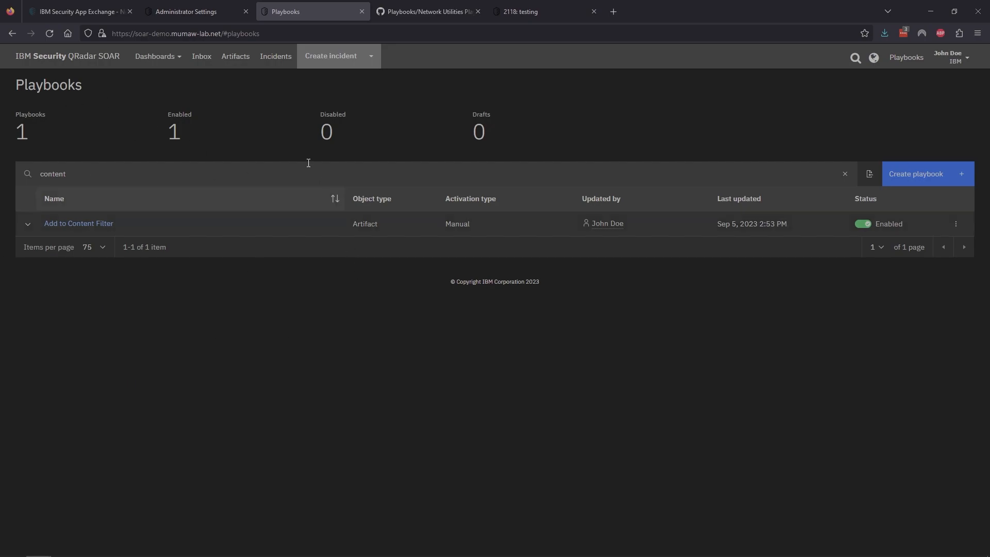
{"action": "left_click", "coordinate": [199, 15]}
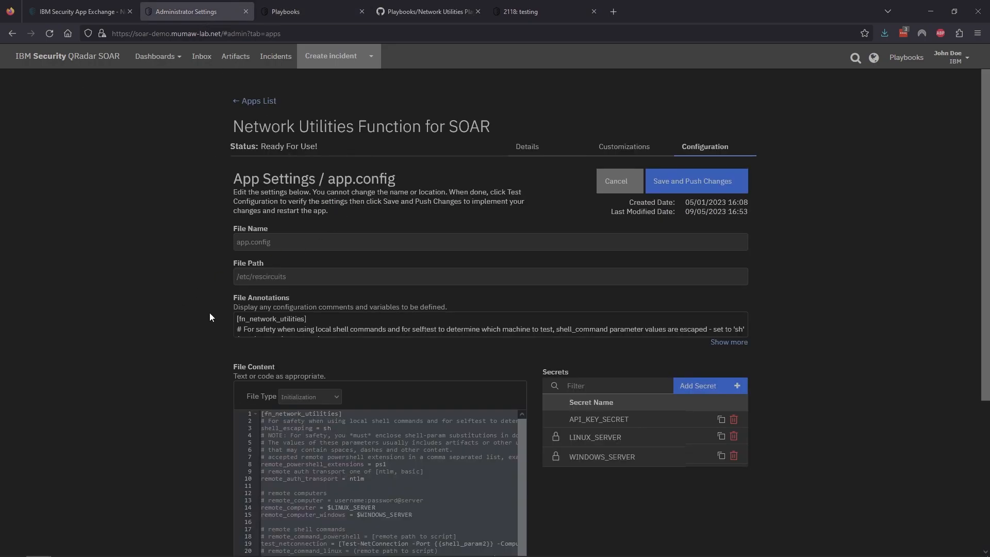
{"action": "scroll", "coordinate": [209, 312], "scroll_direction": "down", "scroll_amount": 4}
{"action": "scroll", "coordinate": [239, 340], "scroll_direction": "down", "scroll_amount": 3}
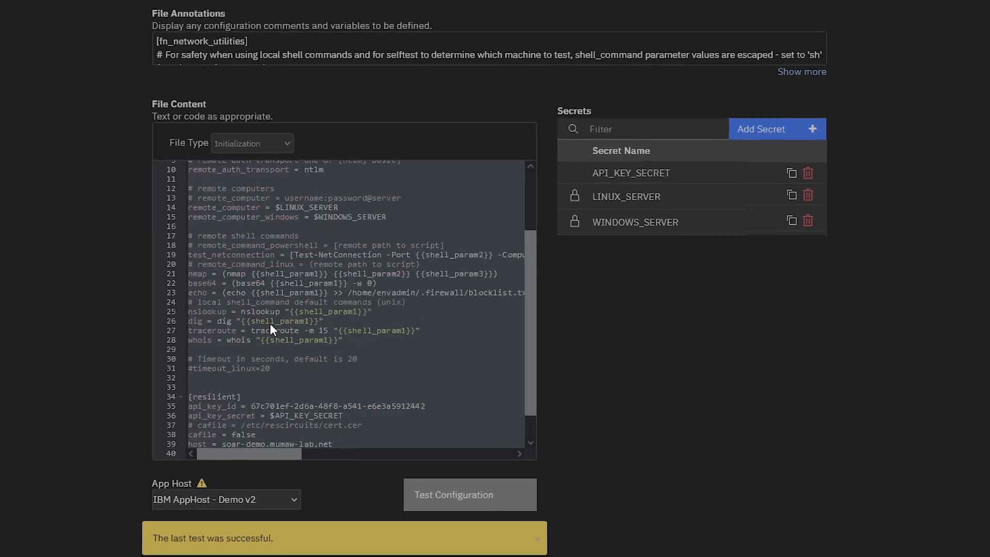
{"action": "left_click", "coordinate": [33, 261]}
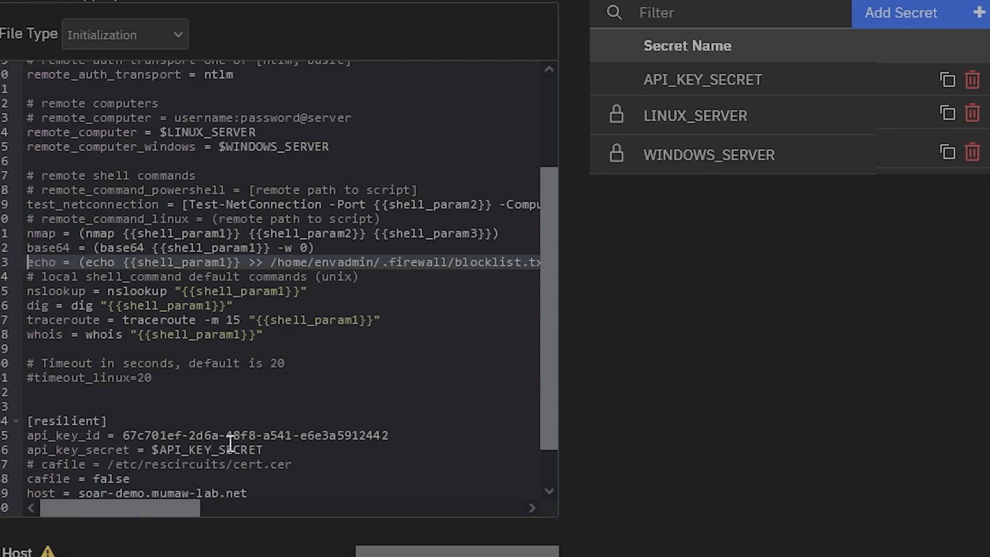
{"action": "left_click_drag", "start_coordinate": [159, 511], "coordinate": [109, 502]}
{"action": "left_click", "coordinate": [278, 262]}
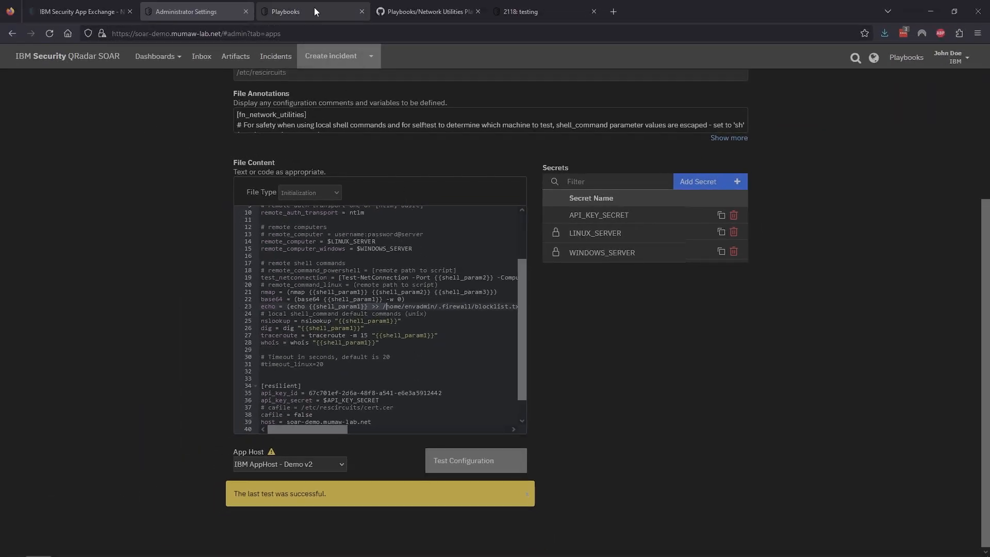
Open the Add to Content Filter playbook and examine its artifact activation details, including the activation form section
{"action": "left_click", "coordinate": [314, 12]}
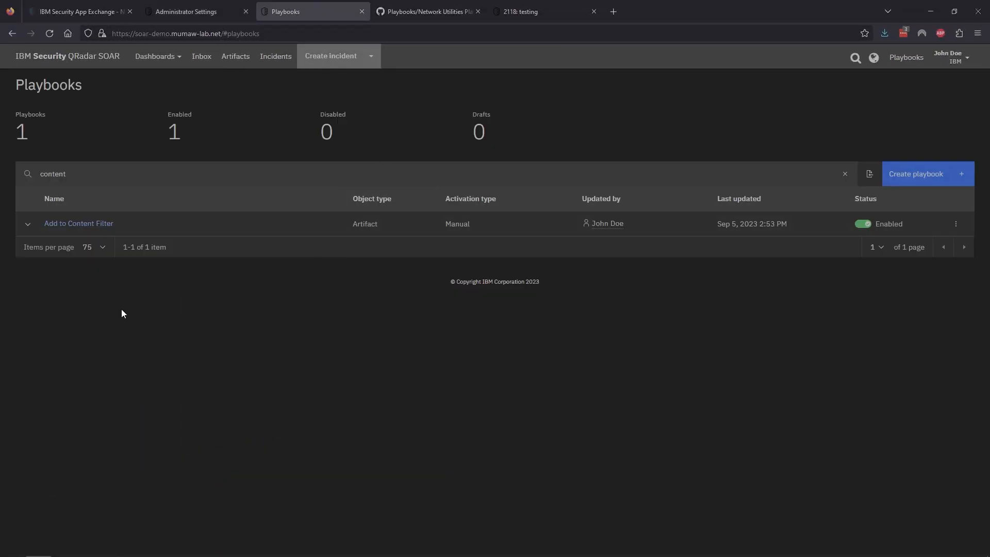
{"action": "left_click", "coordinate": [89, 225]}
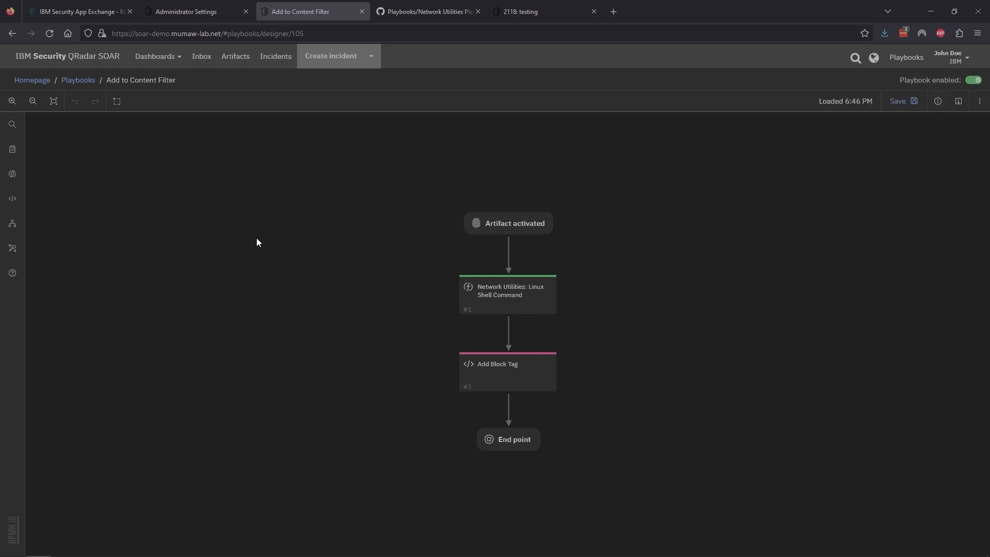
{"action": "left_click", "coordinate": [527, 226]}
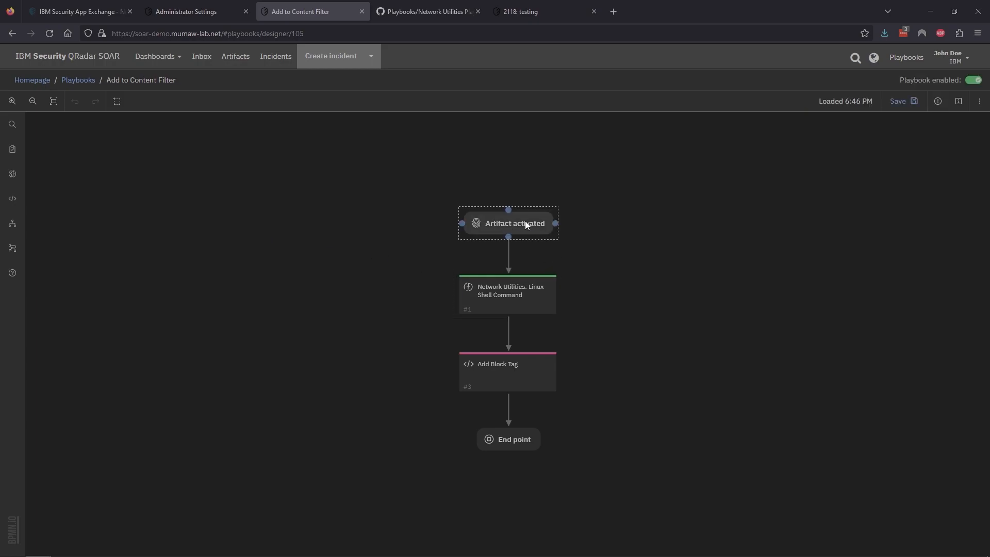
{"action": "left_click", "coordinate": [518, 222]}
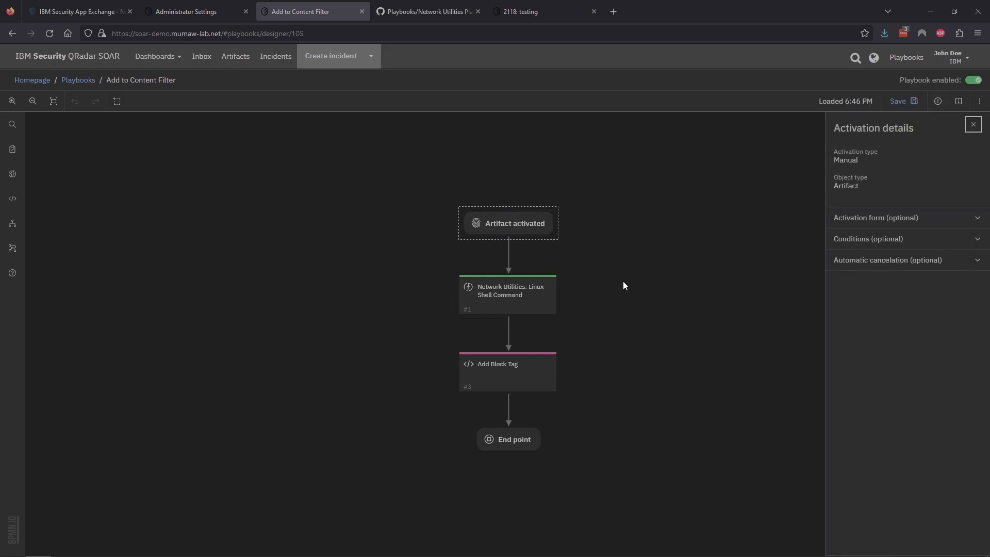
{"action": "left_click", "coordinate": [913, 219]}
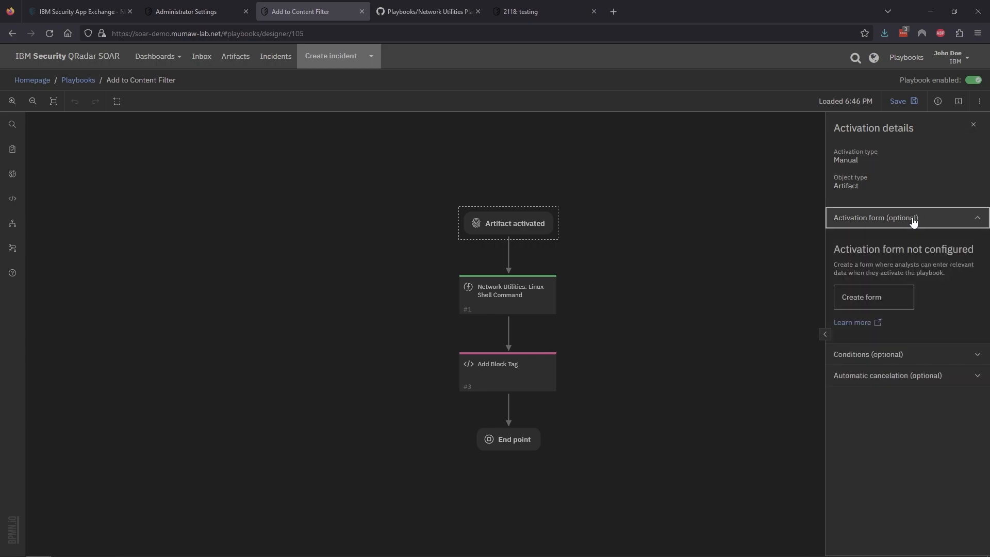
Examine the playbook's activation conditions, including the artifact types DNS Name, IP Address, Network CIDR Range and URL
{"action": "left_click", "coordinate": [877, 356]}
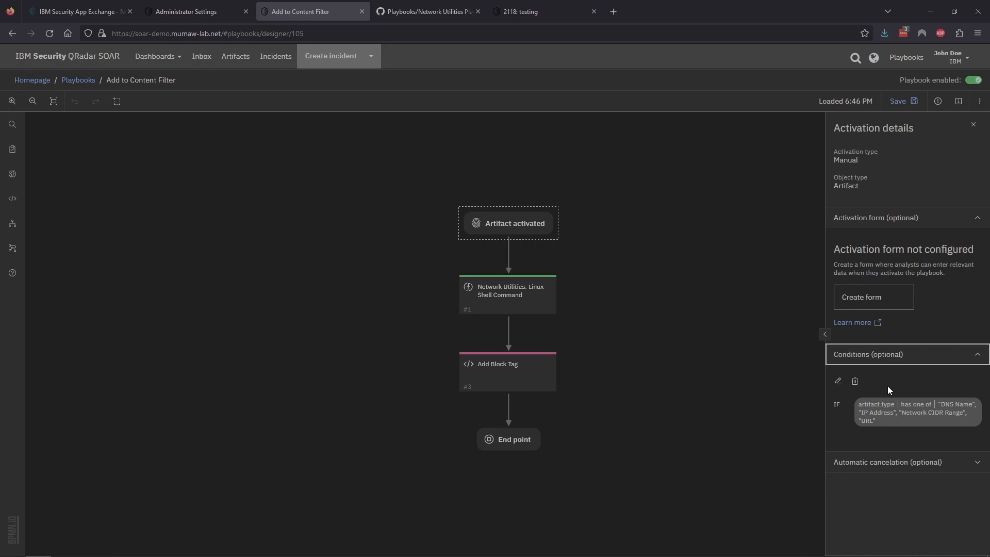
{"action": "double_click", "coordinate": [940, 404]}
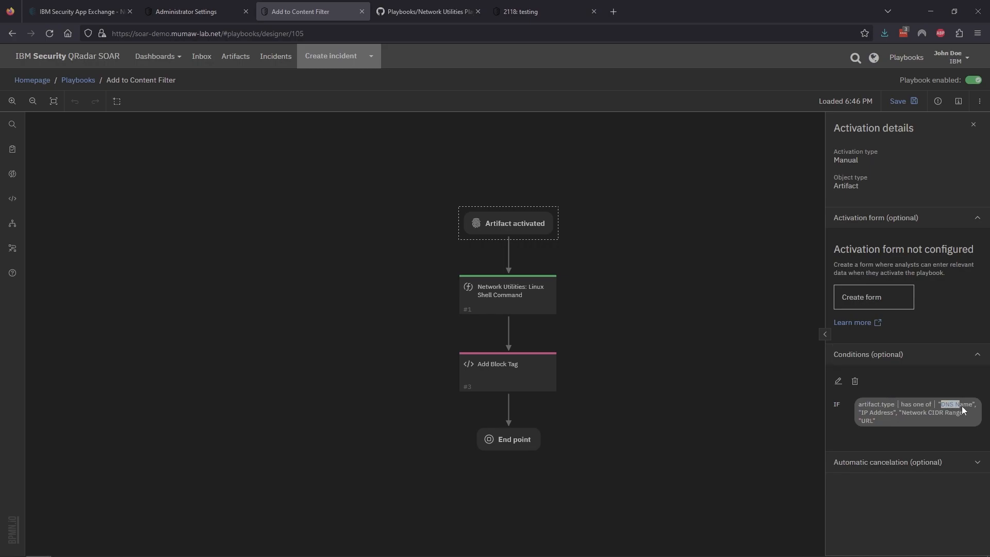
{"action": "left_click_drag", "start_coordinate": [863, 412], "coordinate": [959, 412]}
{"action": "left_click_drag", "start_coordinate": [861, 421], "coordinate": [874, 422]}
{"action": "left_click", "coordinate": [672, 296]}
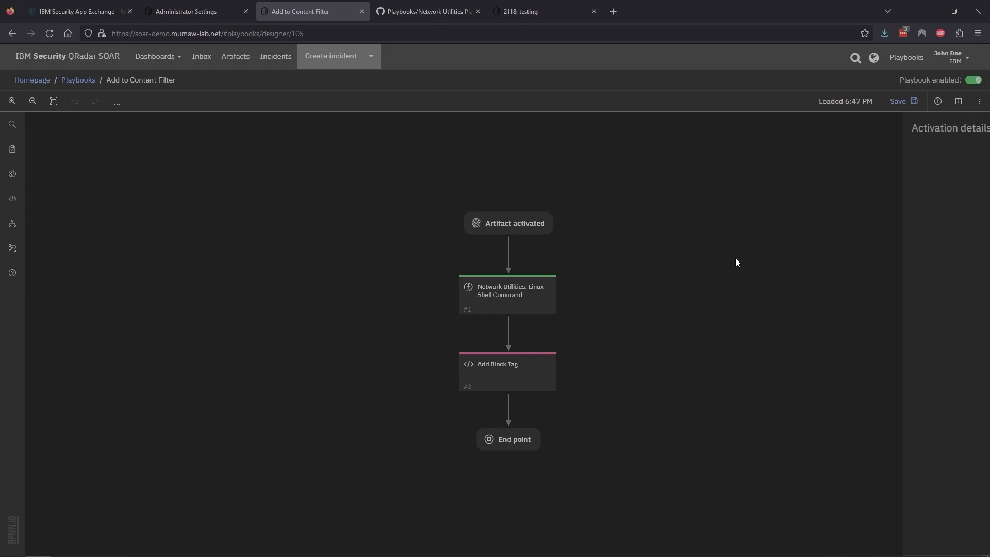
{"action": "left_click", "coordinate": [531, 218]}
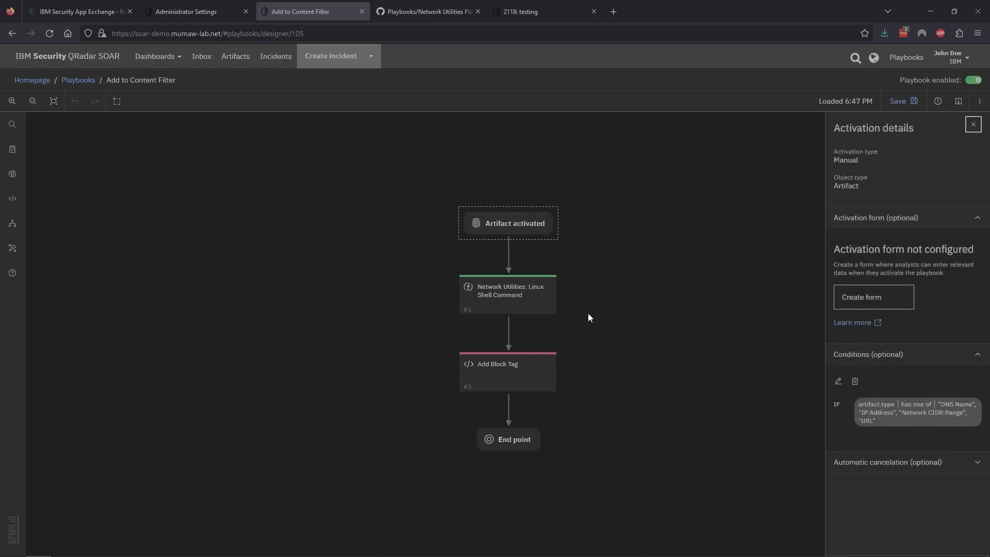
Examine the Linux Shell Command function's inputs: the echo:remote_computer shell command, the optional remote computer and the artifact.value parameter
{"action": "left_click", "coordinate": [540, 302]}
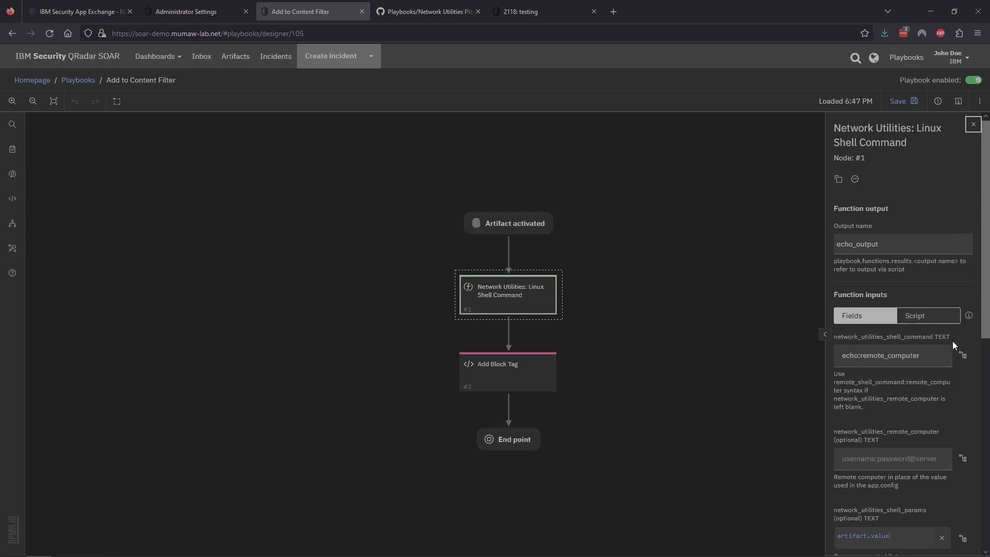
{"action": "scroll", "coordinate": [902, 383], "scroll_direction": "down", "scroll_amount": 1}
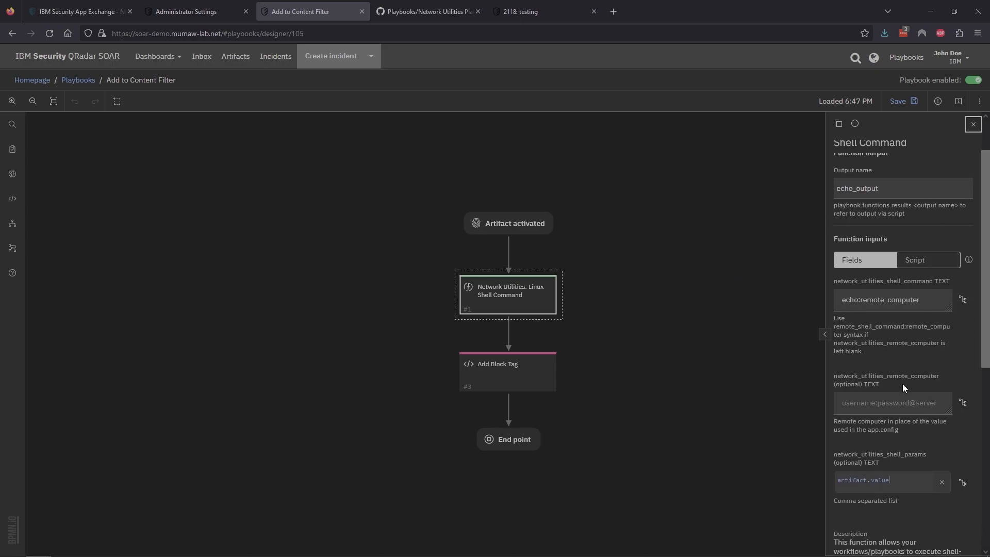
{"action": "scroll", "coordinate": [902, 383], "scroll_direction": "down", "scroll_amount": 1}
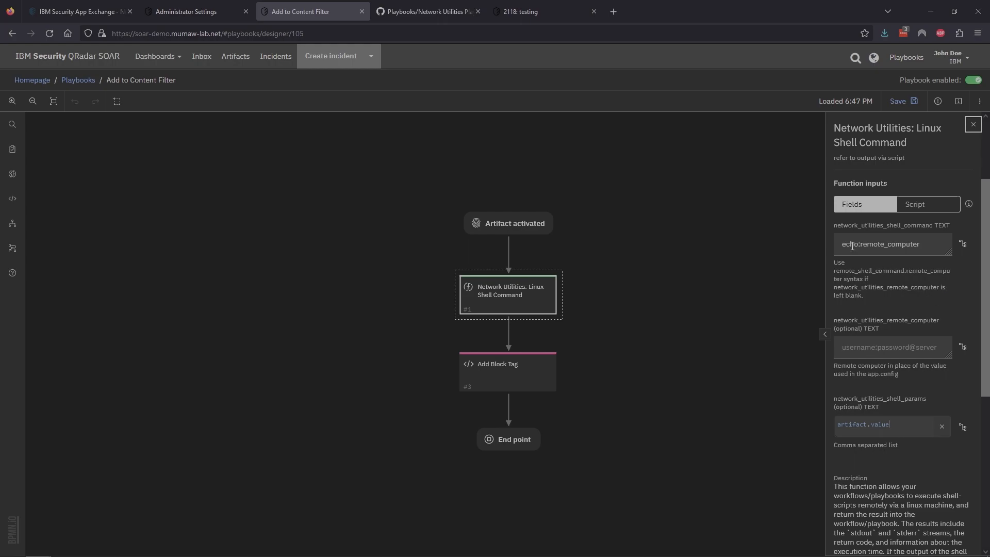
{"action": "left_click_drag", "start_coordinate": [841, 245], "coordinate": [858, 244]}
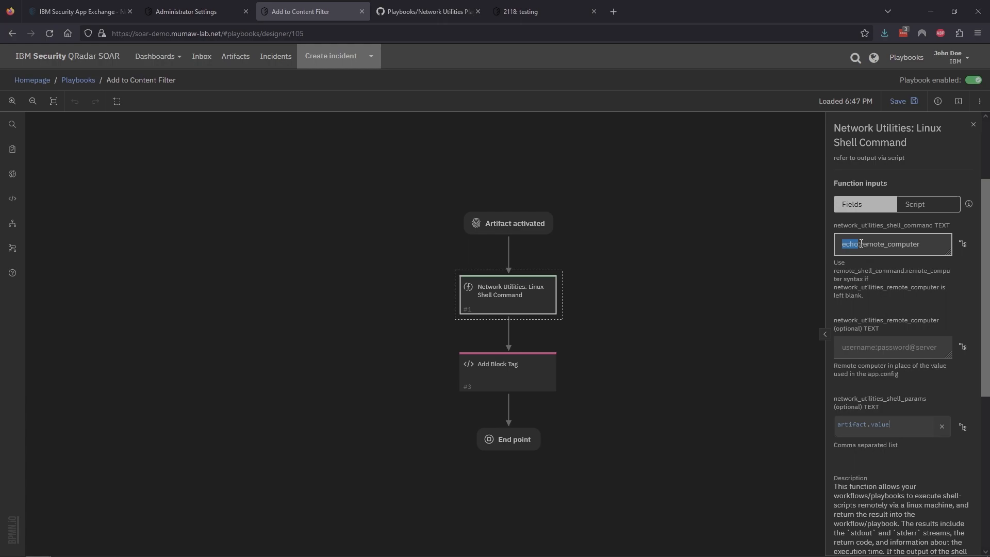
{"action": "left_click_drag", "start_coordinate": [862, 244], "coordinate": [927, 243]}
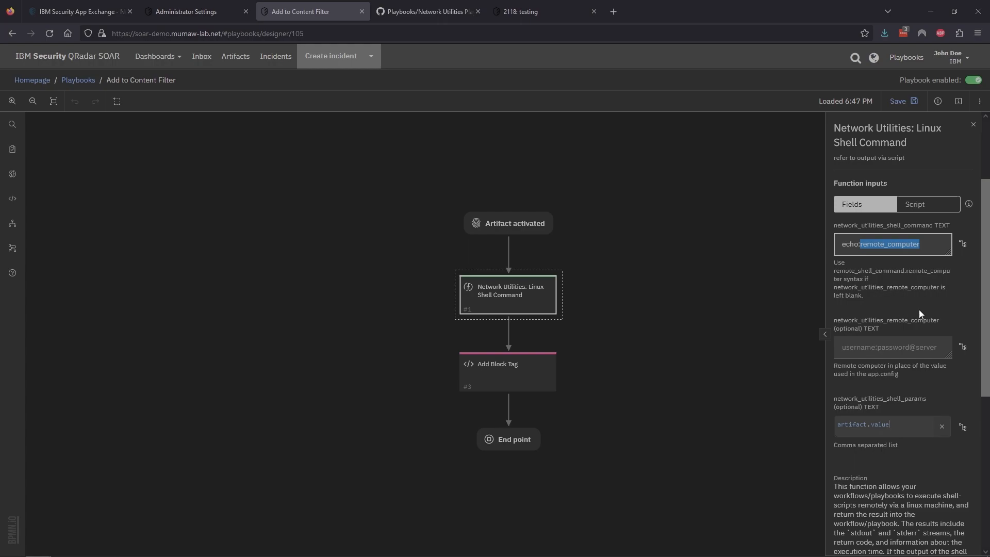
{"action": "left_click", "coordinate": [931, 242]}
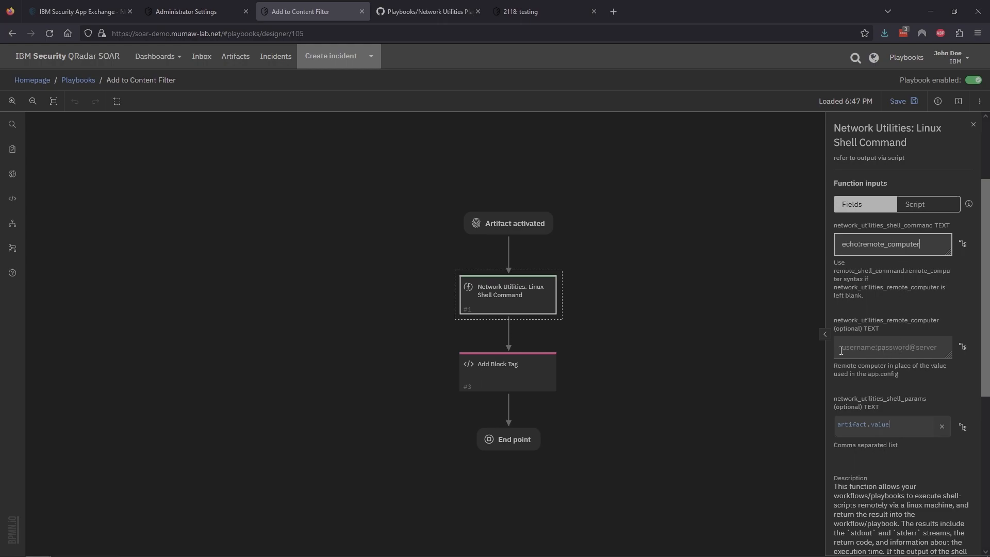
{"action": "left_click", "coordinate": [912, 351]}
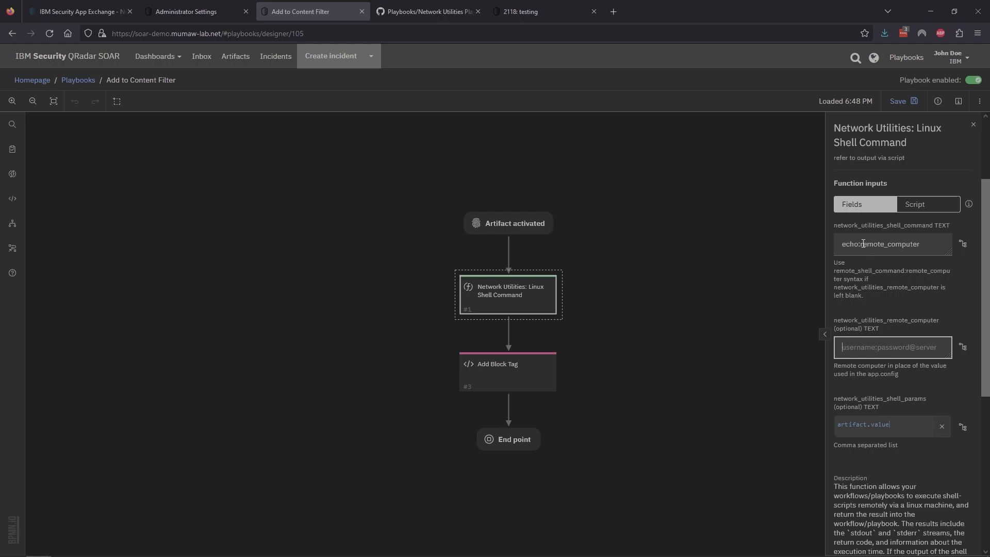
{"action": "left_click_drag", "start_coordinate": [860, 244], "coordinate": [928, 244]}
{"action": "left_click", "coordinate": [928, 244]}
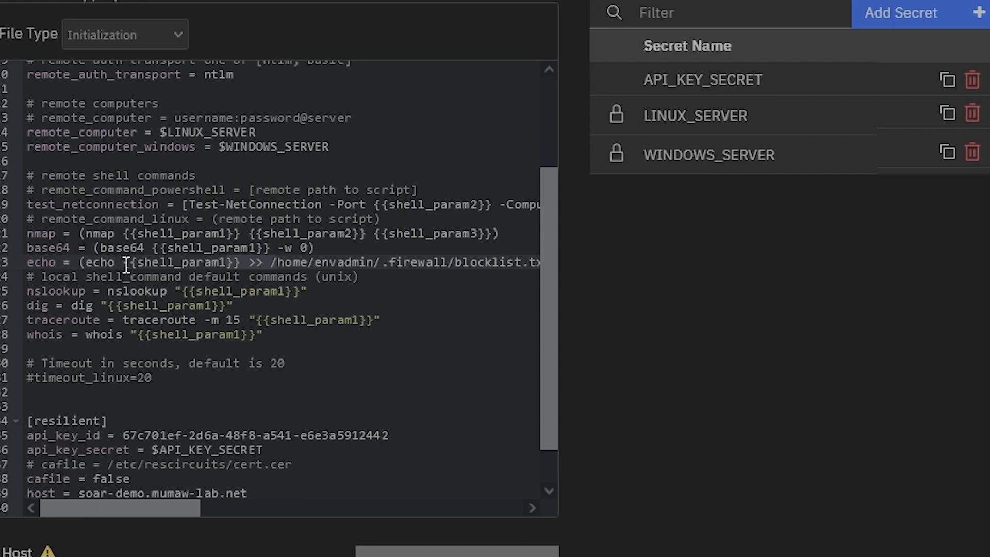
Compare the single shell parameter of the echo command with the three shell parameters of nmap in app.config
{"action": "left_click_drag", "start_coordinate": [123, 263], "coordinate": [241, 263]}
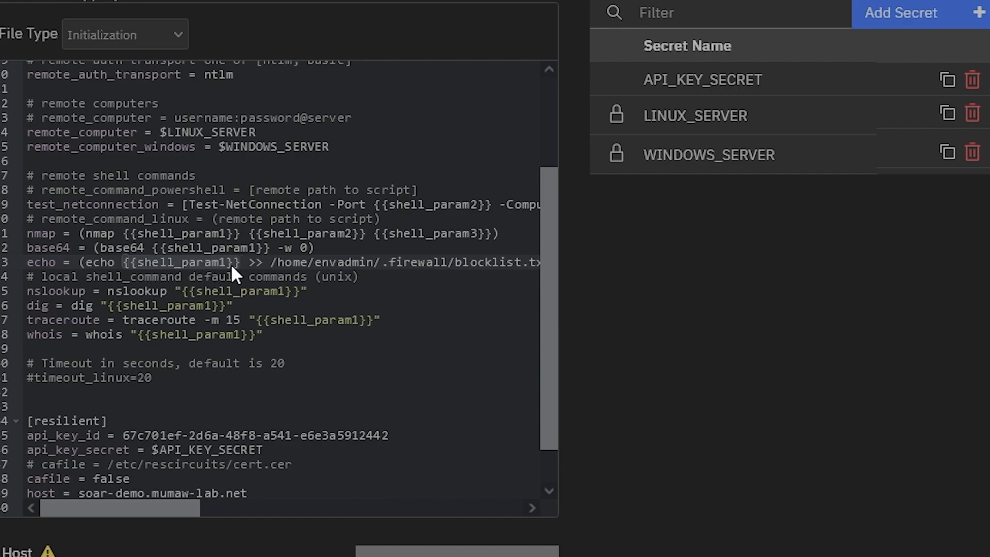
{"action": "left_click", "coordinate": [206, 262]}
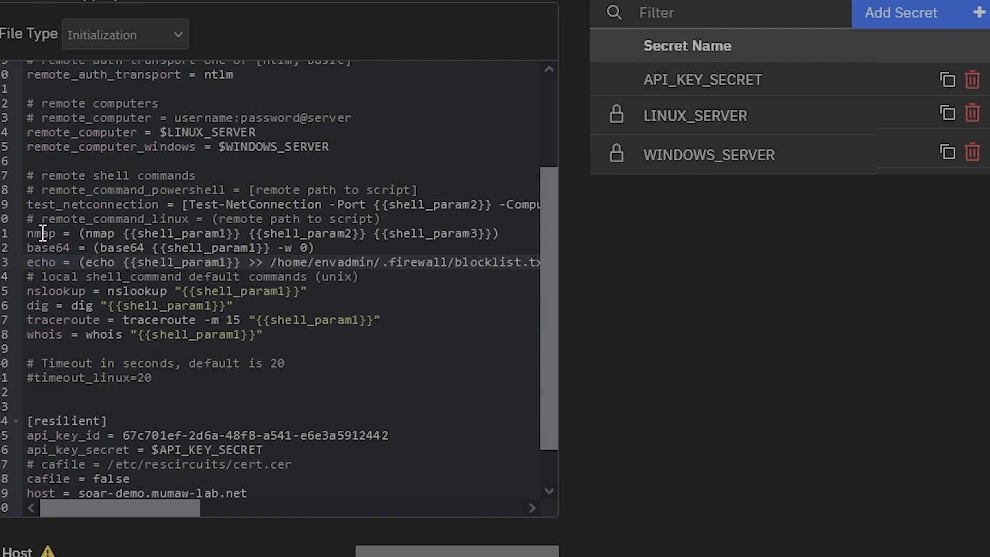
{"action": "left_click", "coordinate": [137, 233]}
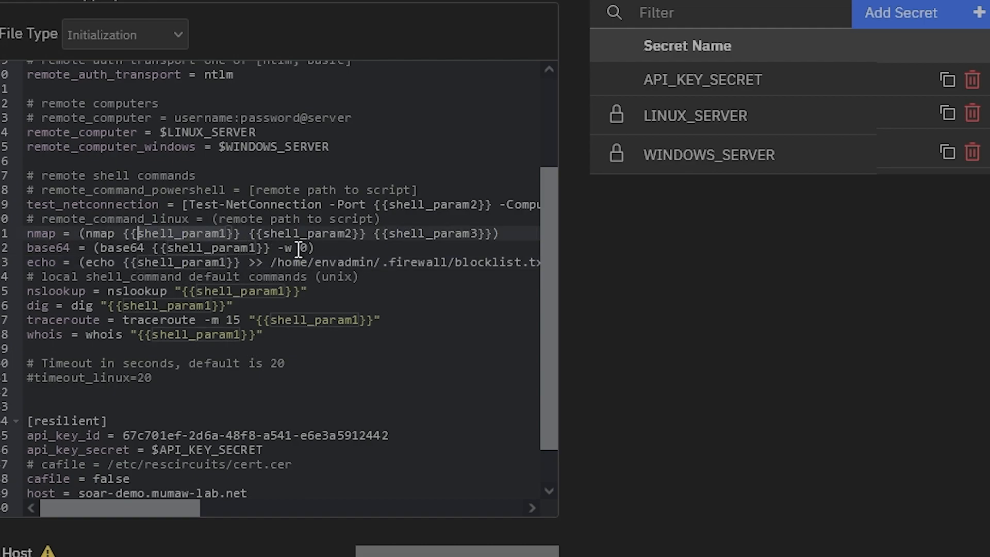
{"action": "double_click", "coordinate": [283, 234]}
{"action": "double_click", "coordinate": [439, 232]}
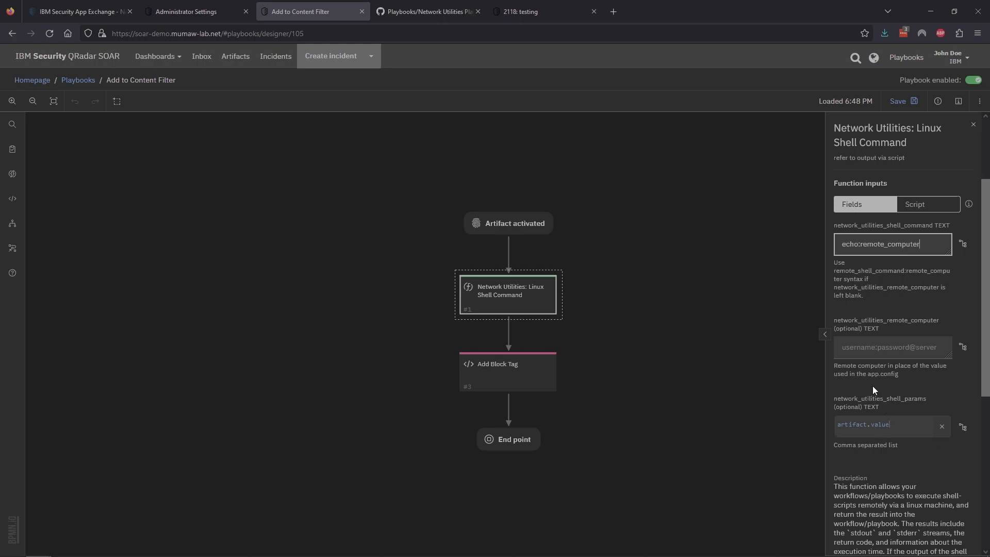
Review the Linux Shell Command function's description and additional information, and examine its output name
{"action": "scroll", "coordinate": [872, 386], "scroll_direction": "down", "scroll_amount": 5}
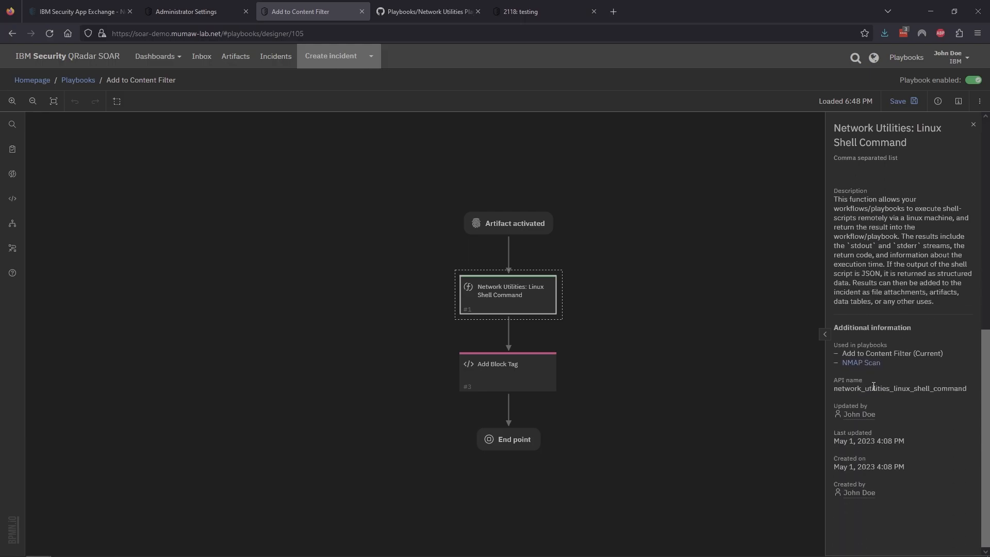
{"action": "scroll", "coordinate": [872, 386], "scroll_direction": "up", "scroll_amount": 6}
{"action": "scroll", "coordinate": [873, 385], "scroll_direction": "up", "scroll_amount": 2}
{"action": "double_click", "coordinate": [890, 246]}
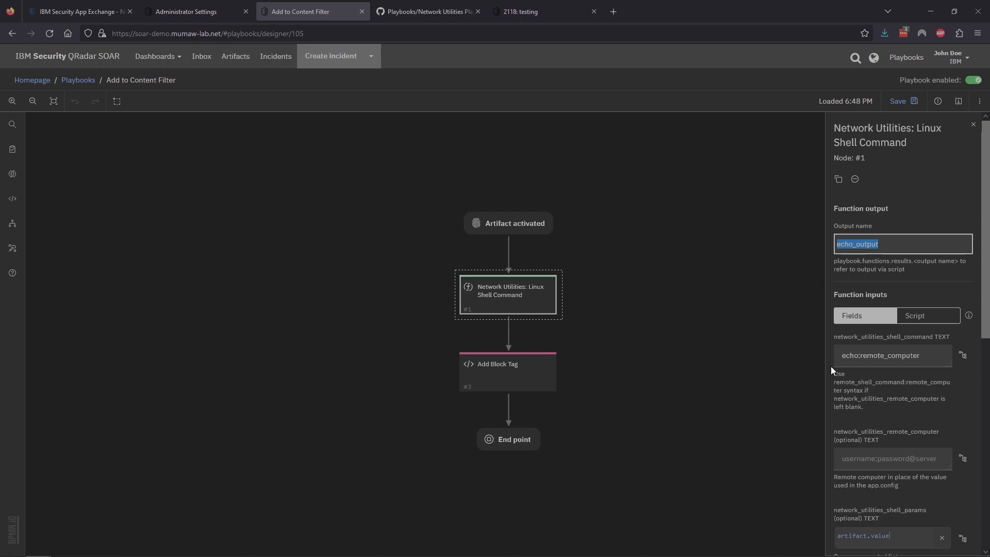
Open the Add Block Tag script for editing, examine its artifact.addTags line, and leave the editor without saving
{"action": "left_click", "coordinate": [520, 371]}
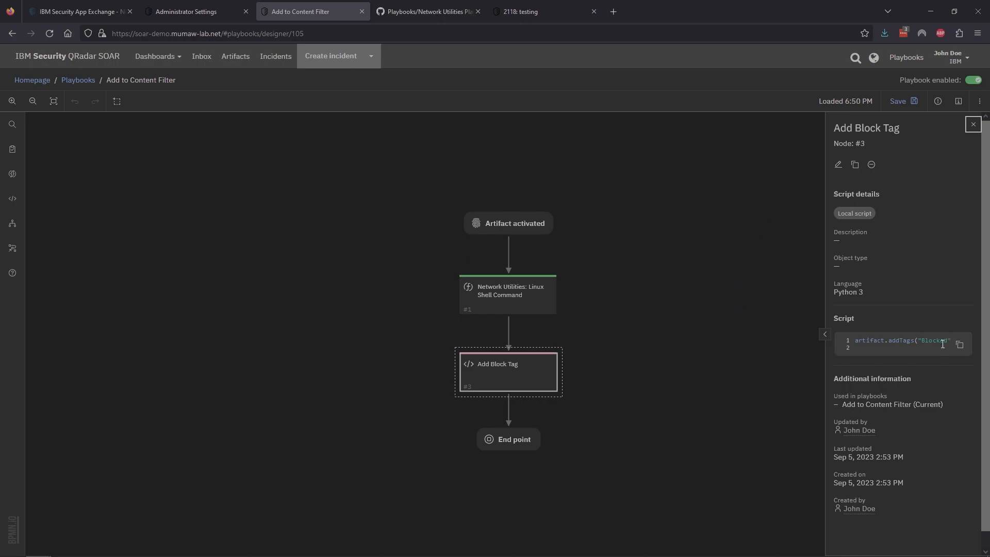
{"action": "left_click", "coordinate": [837, 164]}
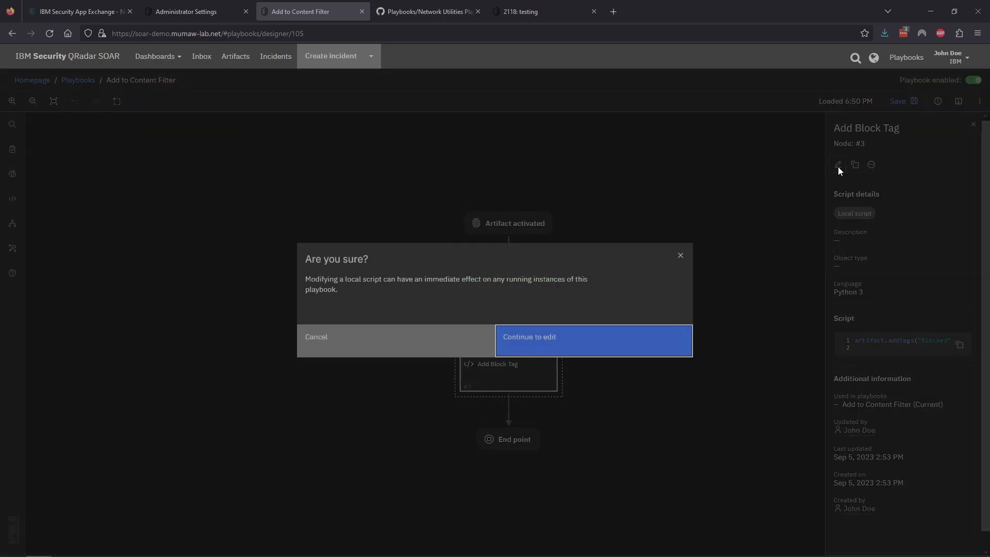
{"action": "left_click", "coordinate": [546, 343]}
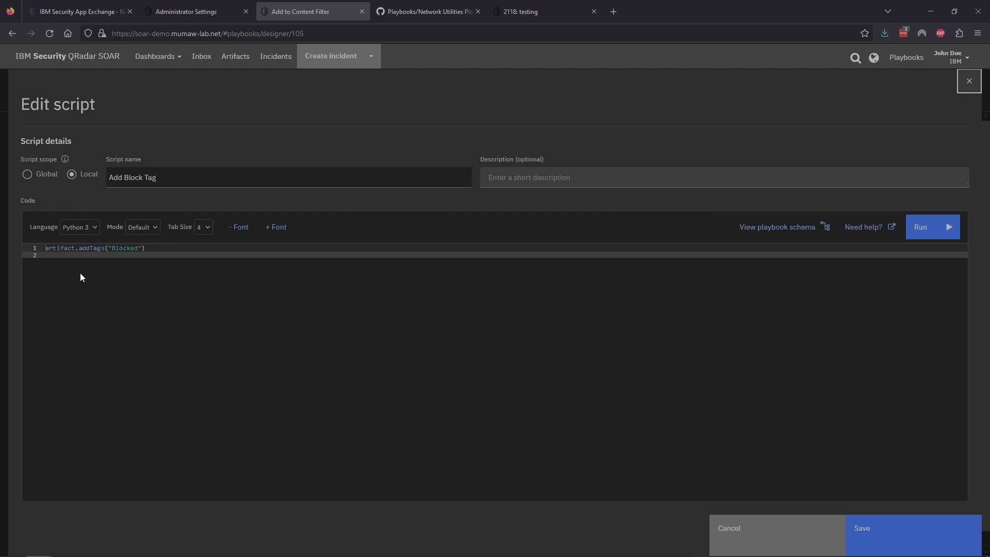
{"action": "left_click_drag", "start_coordinate": [44, 248], "coordinate": [116, 249]}
{"action": "left_click", "coordinate": [143, 248]}
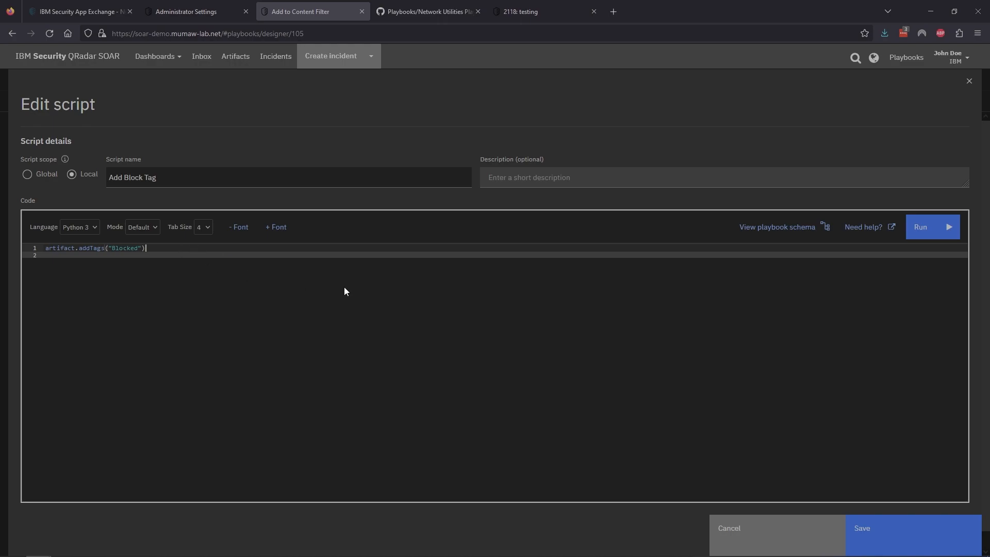
{"action": "left_click", "coordinate": [750, 534]}
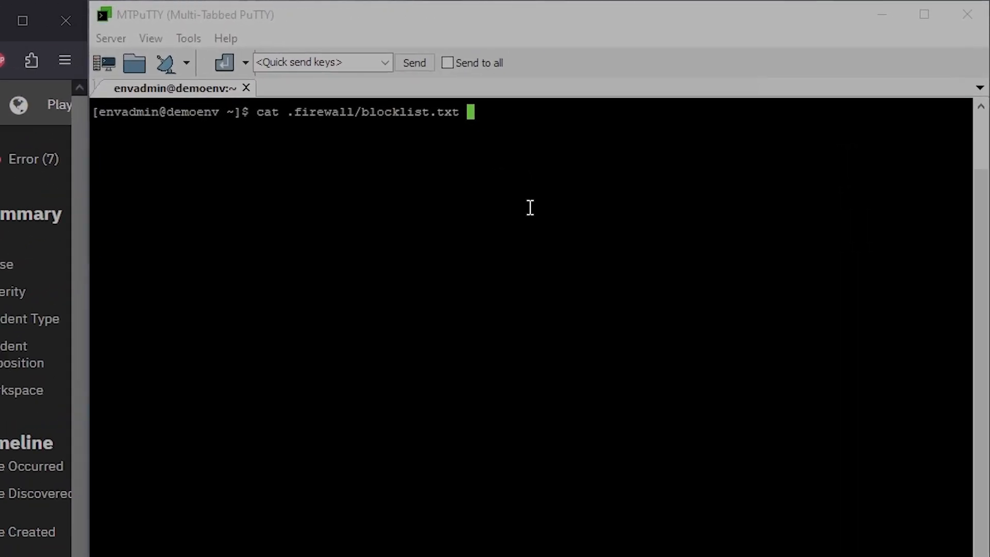
Print .firewall/blocklist.txt in the MTPuTTY terminal, and open the testing incident's artifacts in QRadar SOAR
{"action": "key", "text": "Return"}
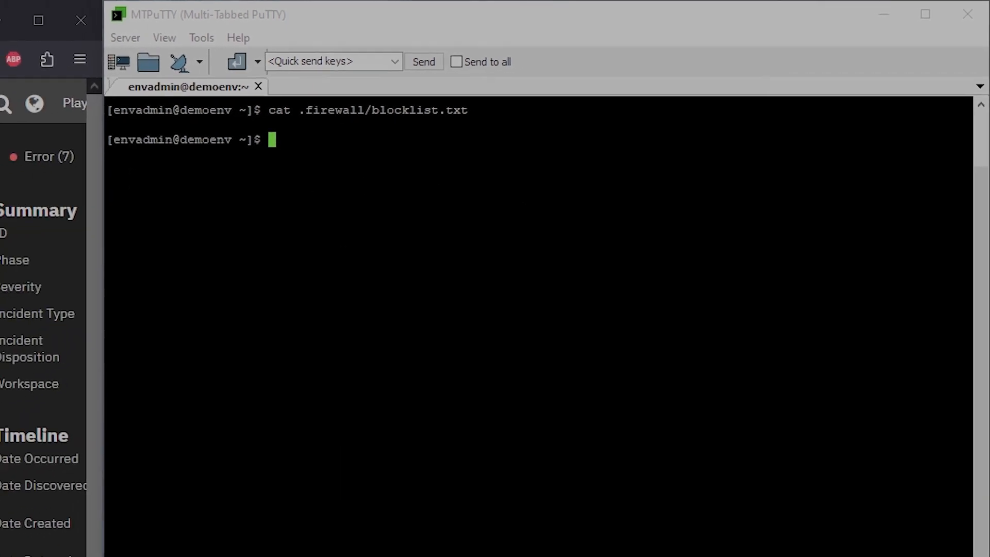
{"action": "left_click", "coordinate": [72, 186]}
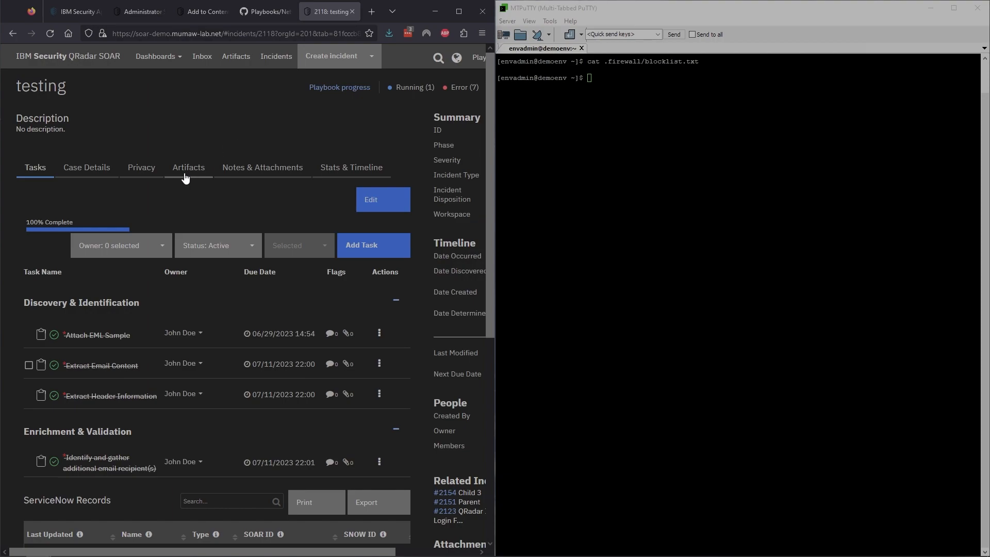
{"action": "left_click", "coordinate": [185, 178]}
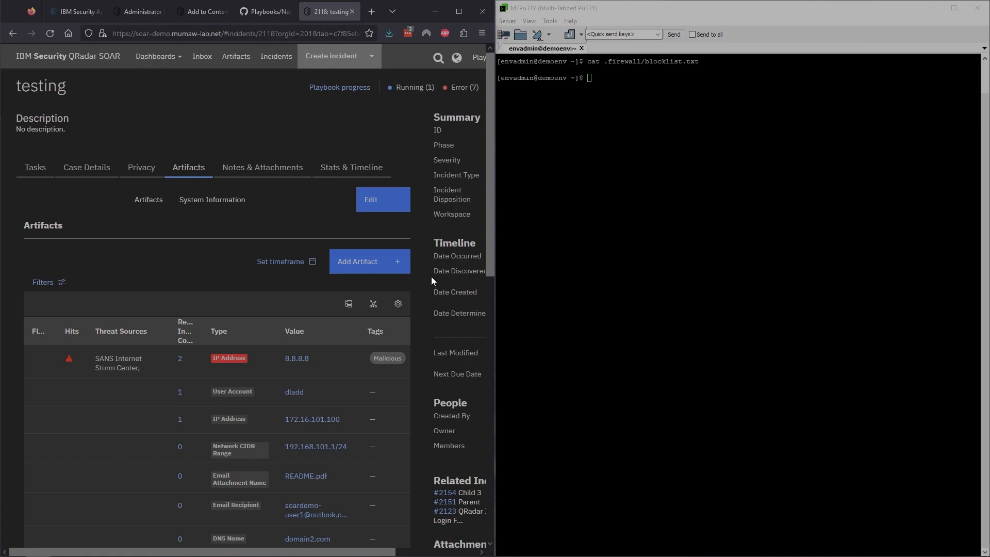
Run the Add to Content Filter playbook on the 8.8.8.8 artifact and print .firewall/blocklist.txt in the MTPuTTY terminal again
{"action": "double_click", "coordinate": [409, 12]}
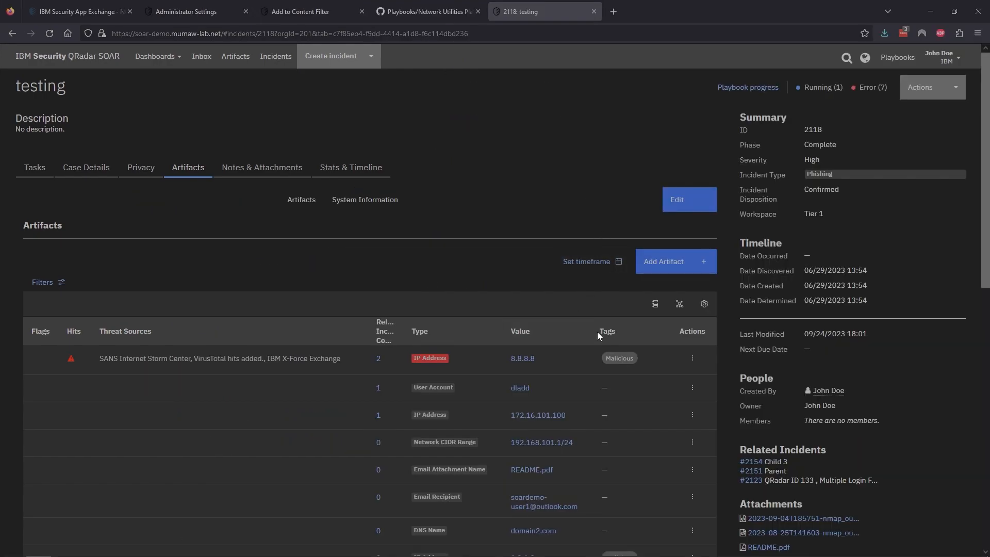
{"action": "left_click", "coordinate": [694, 363]}
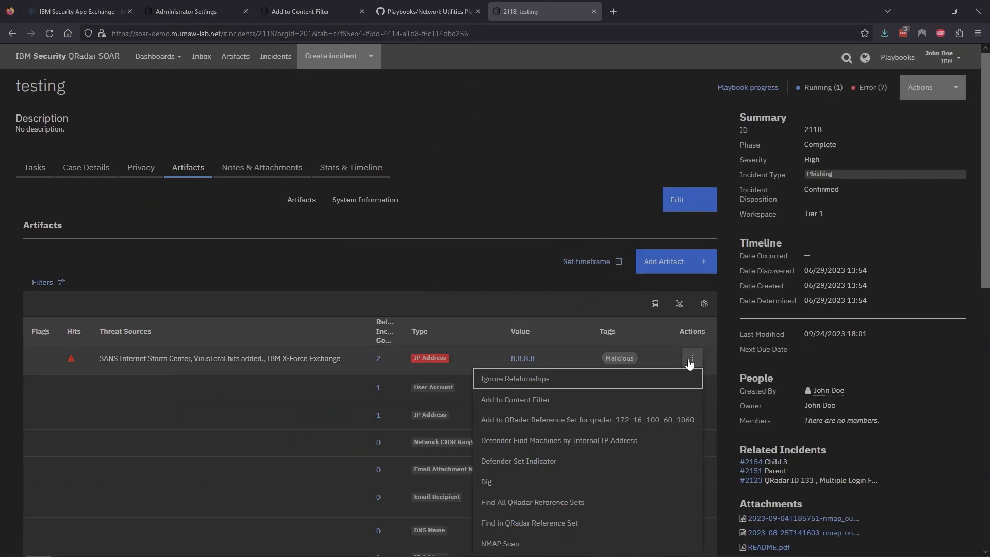
{"action": "left_click", "coordinate": [540, 401]}
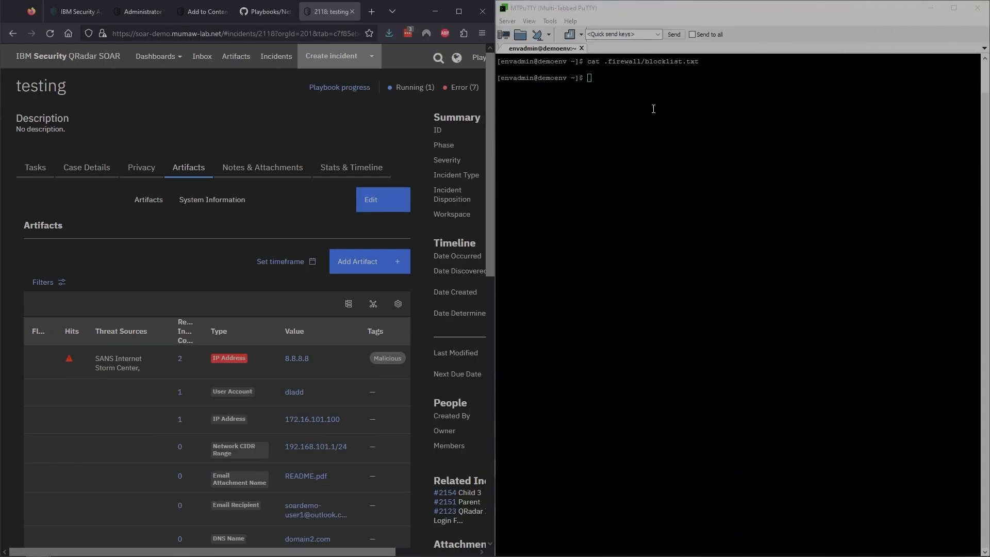
{"action": "key", "text": "Up"}
{"action": "key", "text": "Return"}
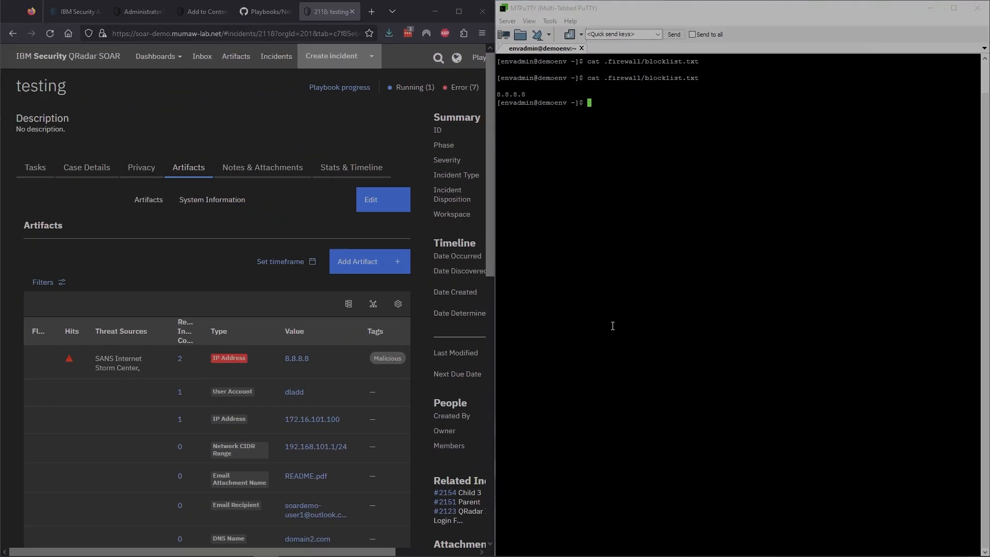
Run Add to Content Filter on the 172.16.101.100 artifact from its details page, and return to the incident's artifacts
{"action": "left_click", "coordinate": [312, 419]}
{"action": "left_click_drag", "start_coordinate": [342, 552], "coordinate": [439, 552]}
{"action": "left_click", "coordinate": [466, 143]}
{"action": "left_click", "coordinate": [264, 184]}
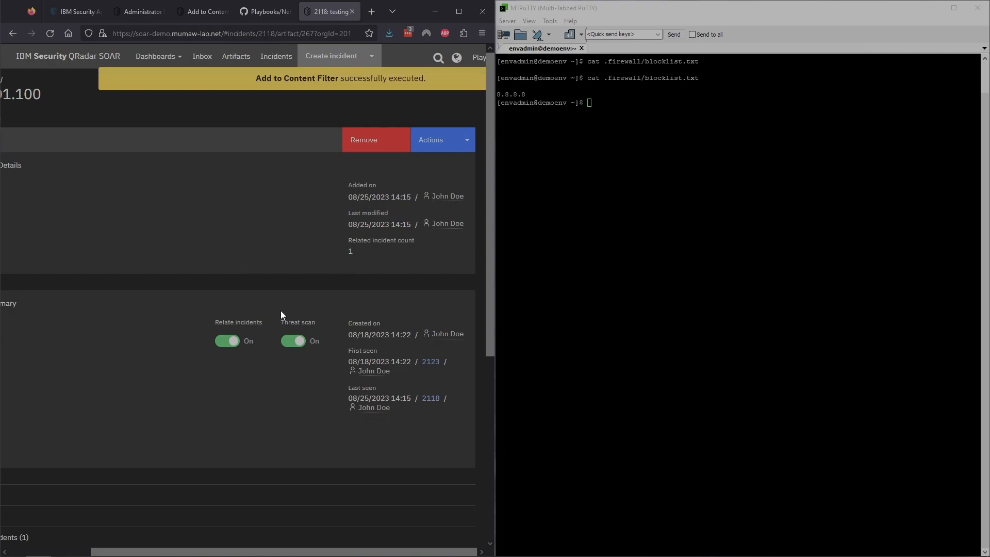
{"action": "key", "text": "alt+Left"}
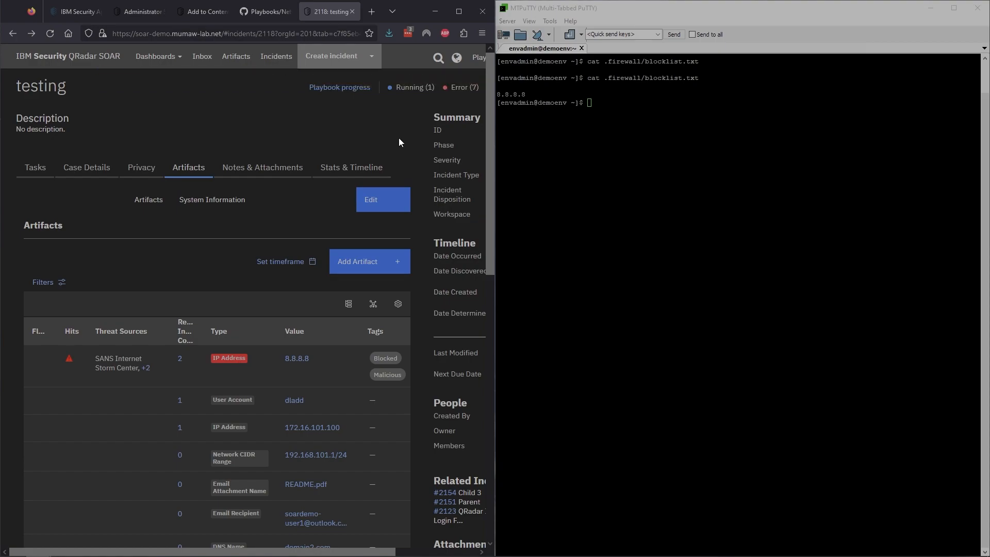
Switch to MTPuTTY, print .firewall/blocklist.txt once more and examine the listed blocklist entries
{"action": "left_click", "coordinate": [615, 128]}
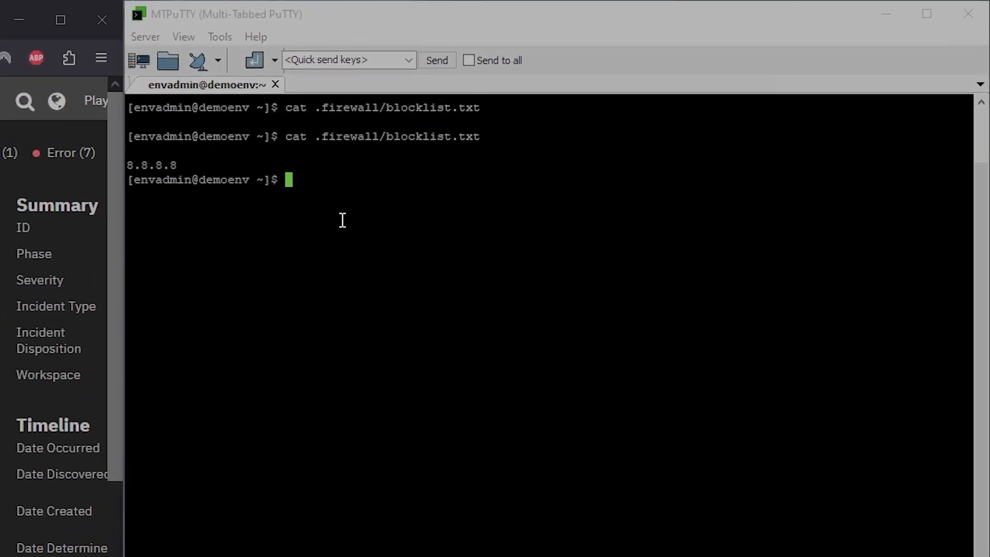
{"action": "key", "text": "Up"}
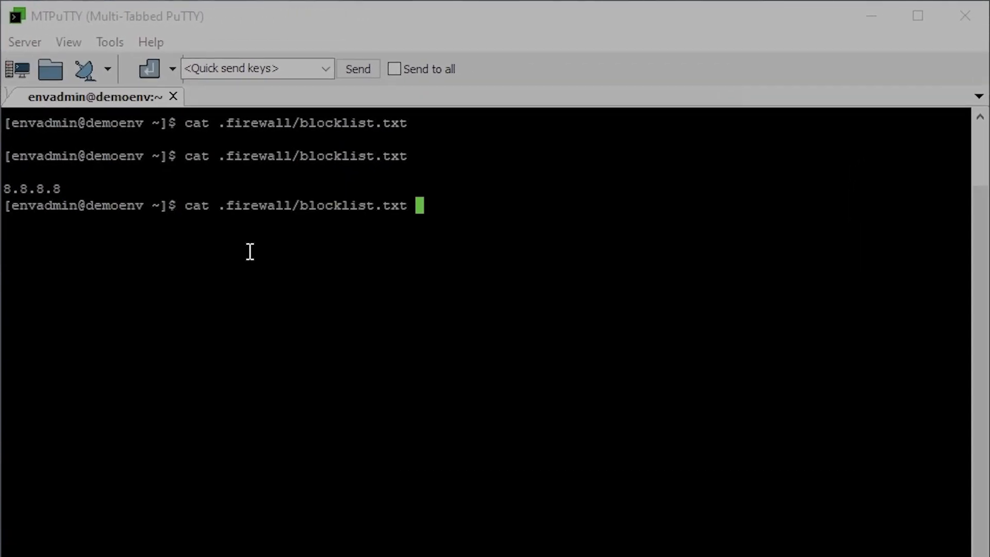
{"action": "key", "text": "Return"}
{"action": "left_click_drag", "start_coordinate": [126, 258], "coordinate": [35, 232]}
{"action": "left_click", "coordinate": [76, 258]}
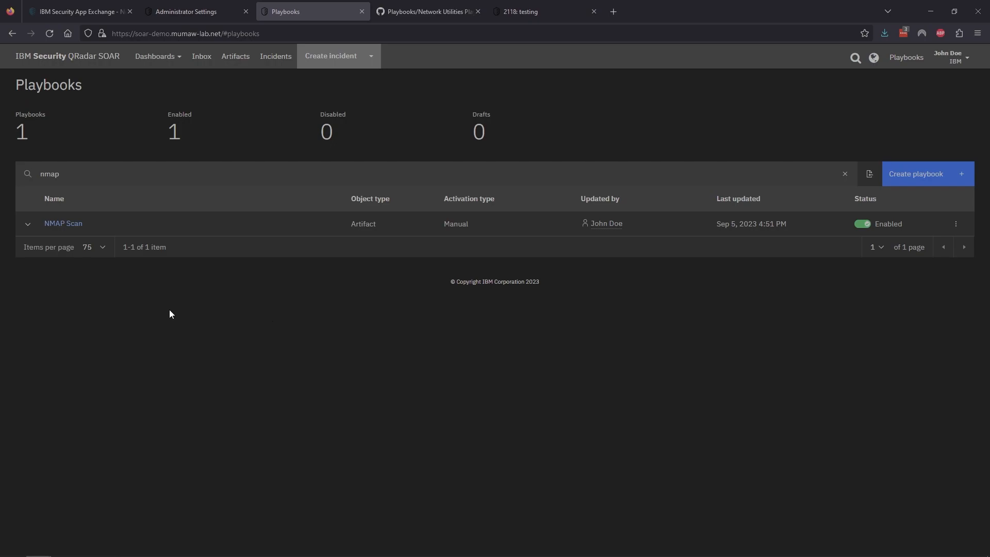
Open the NMAP Scan playbook and examine its activation type, object type, conditions and activation form fields
{"action": "left_click", "coordinate": [55, 224]}
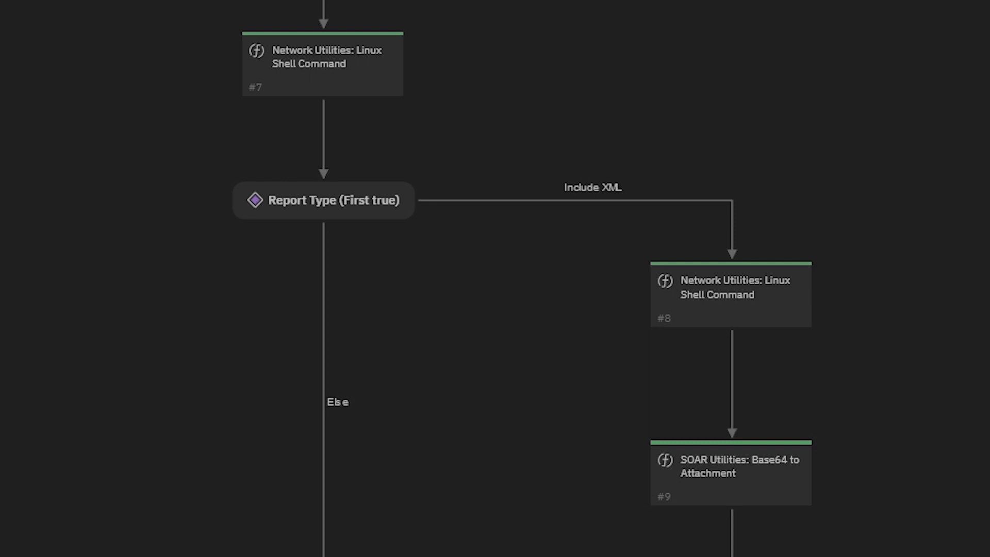
{"action": "left_click", "coordinate": [419, 129]}
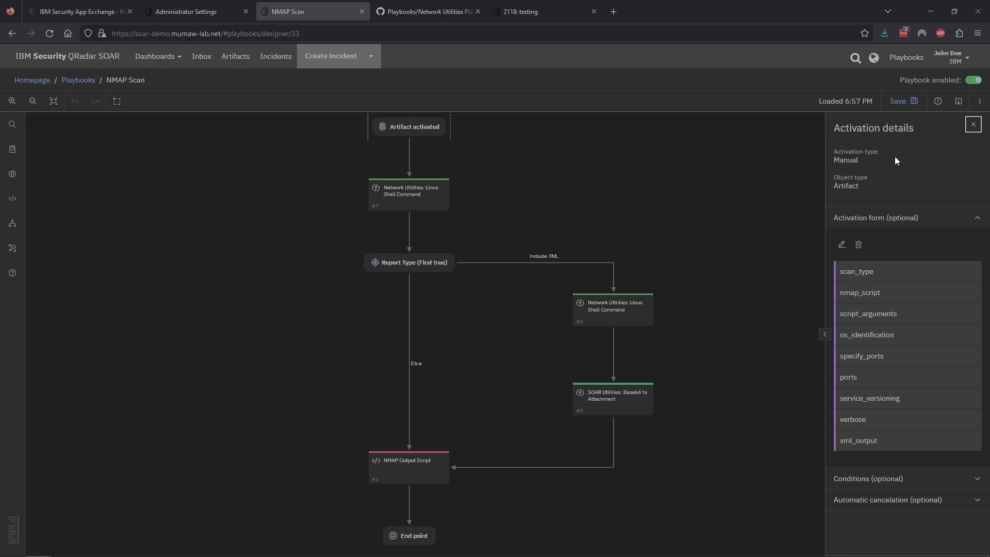
{"action": "double_click", "coordinate": [848, 161]}
{"action": "double_click", "coordinate": [846, 186]}
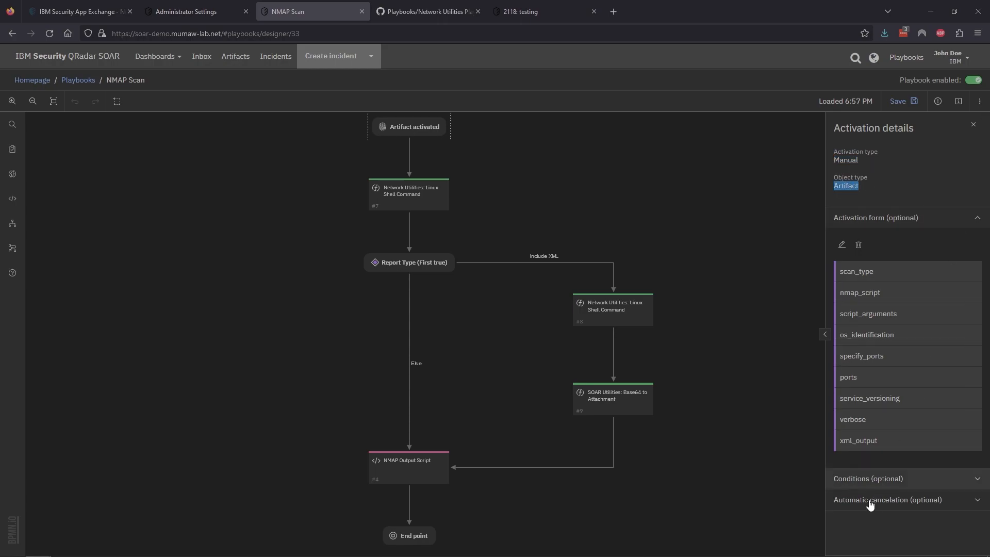
{"action": "left_click", "coordinate": [871, 479]}
{"action": "scroll", "coordinate": [872, 477], "scroll_direction": "down", "scroll_amount": 2}
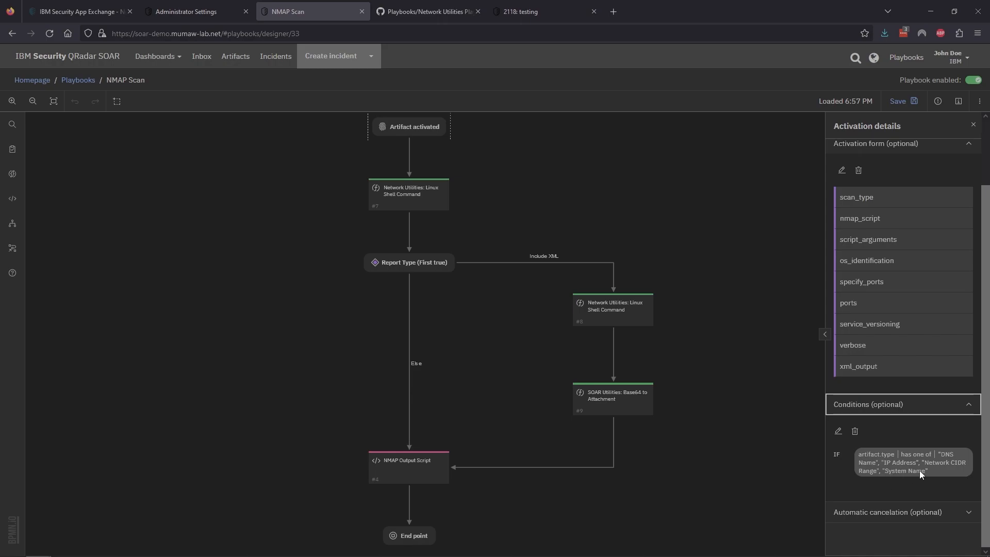
{"action": "left_click", "coordinate": [967, 404]}
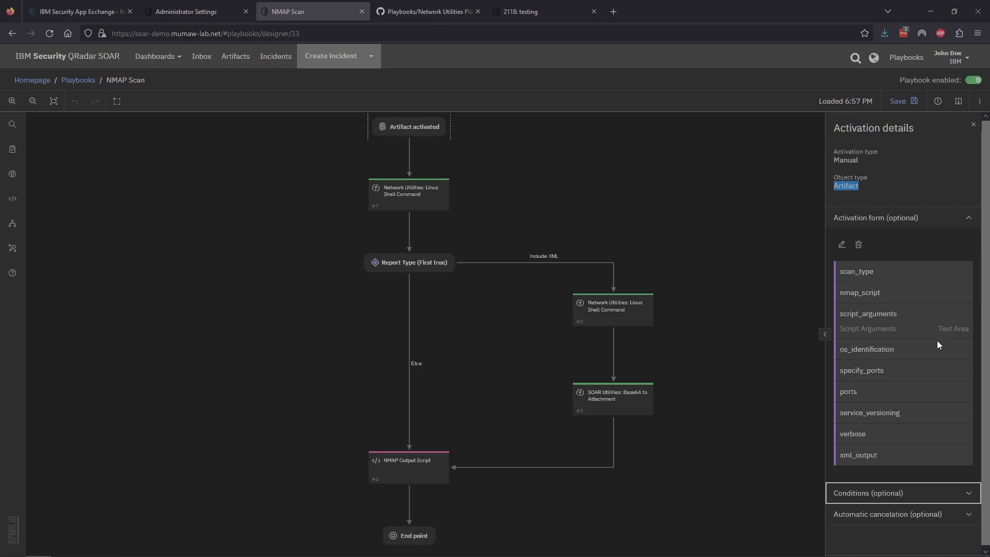
{"action": "mouse_move", "coordinate": [879, 343]}
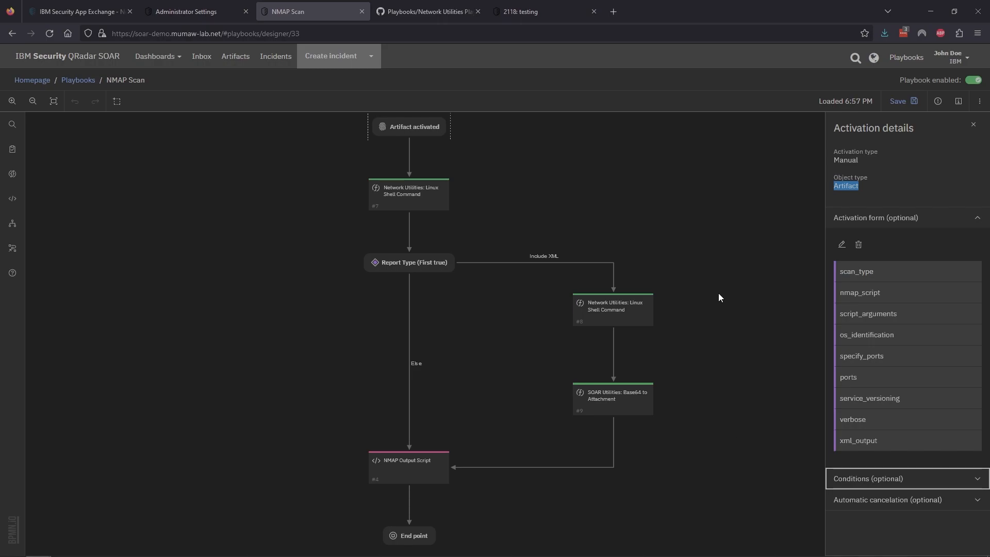
Open the input script of Linux Shell Command node #7 and examine the scan_dict scan type dictionary
{"action": "left_click", "coordinate": [413, 193]}
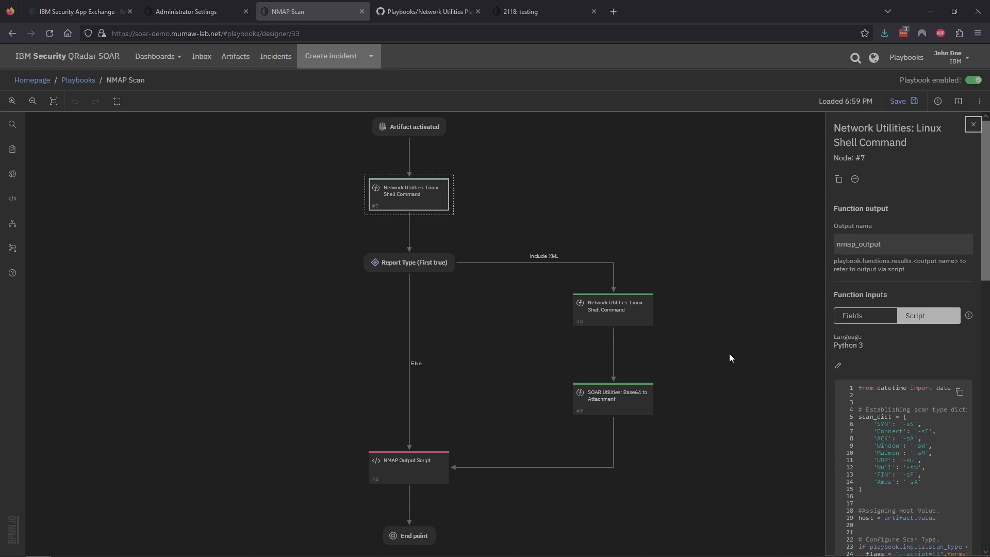
{"action": "left_click", "coordinate": [836, 367]}
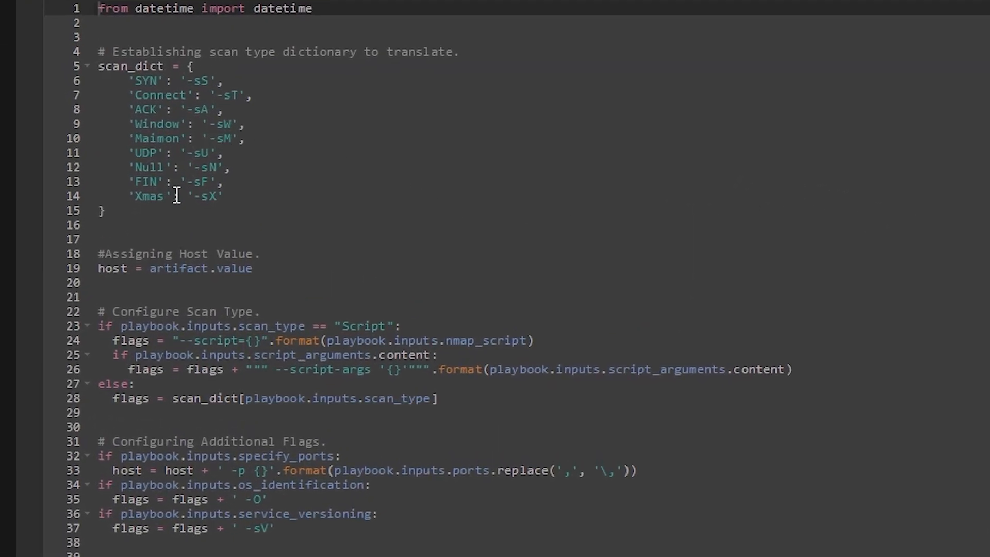
{"action": "left_click", "coordinate": [100, 52]}
{"action": "left_click_drag", "start_coordinate": [100, 52], "coordinate": [204, 221]}
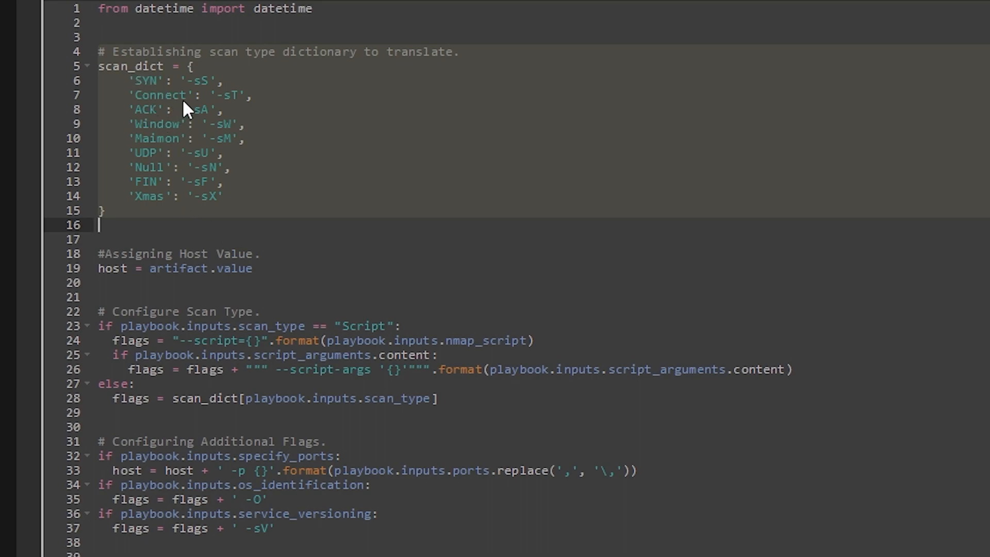
{"action": "double_click", "coordinate": [145, 81]}
{"action": "left_click", "coordinate": [195, 81]}
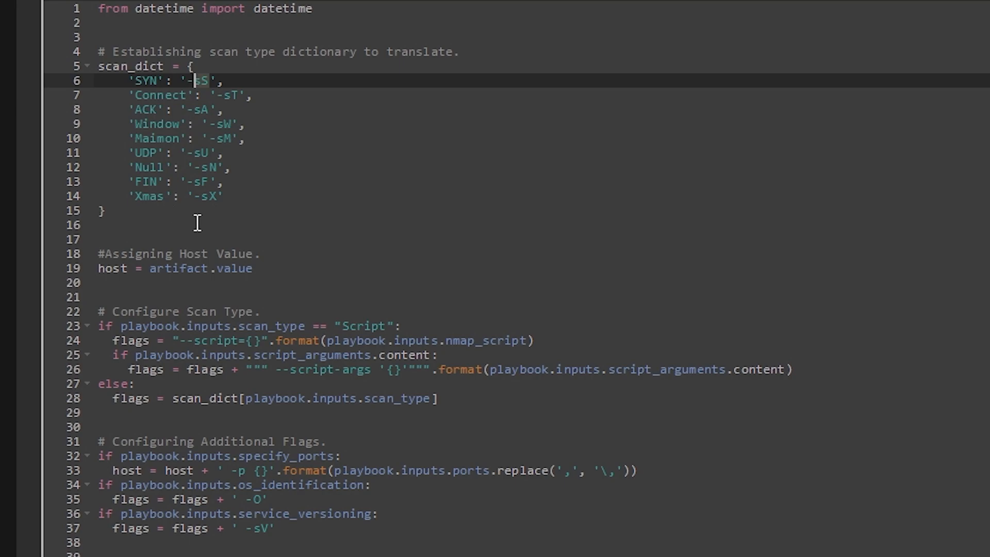
Review the node #7 script sections that assign the host value and configure the scan type, additional flags and output flags
{"action": "scroll", "coordinate": [193, 227], "scroll_direction": "down", "scroll_amount": 3}
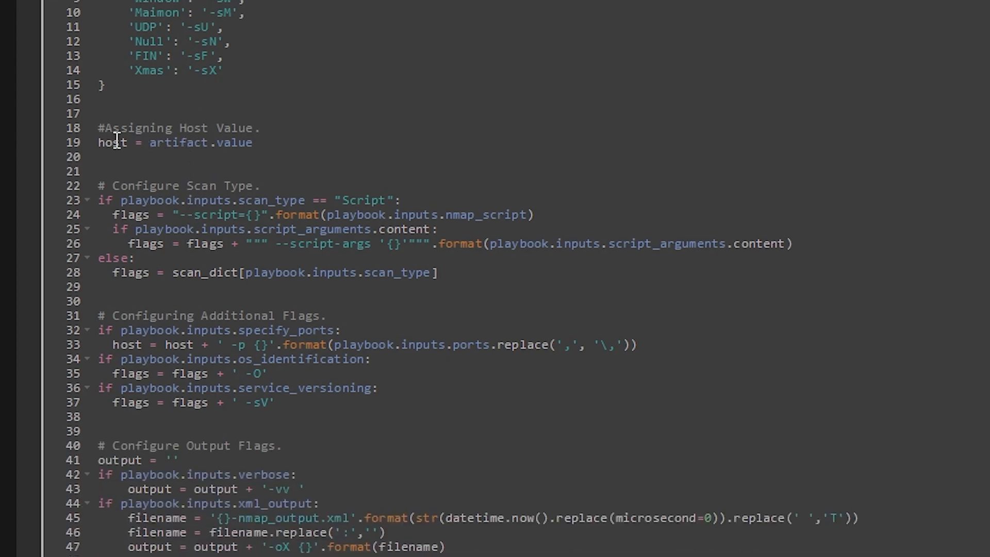
{"action": "left_click", "coordinate": [172, 153]}
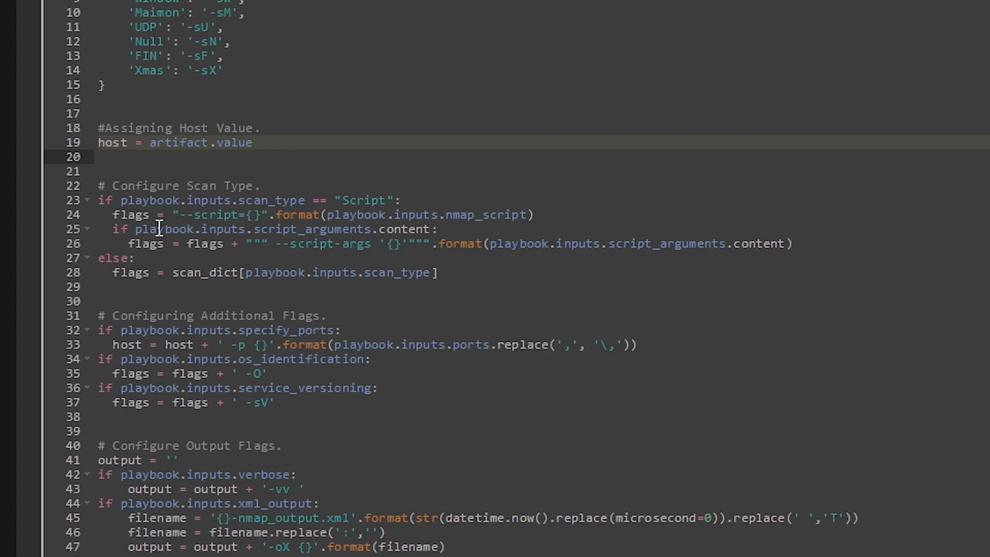
{"action": "left_click_drag", "start_coordinate": [101, 201], "coordinate": [222, 303]}
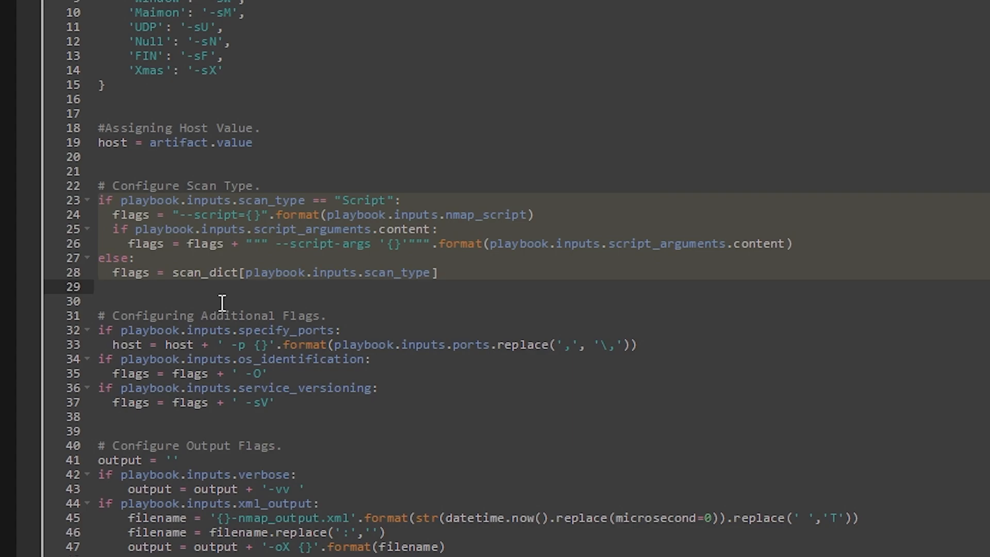
{"action": "left_click", "coordinate": [162, 289]}
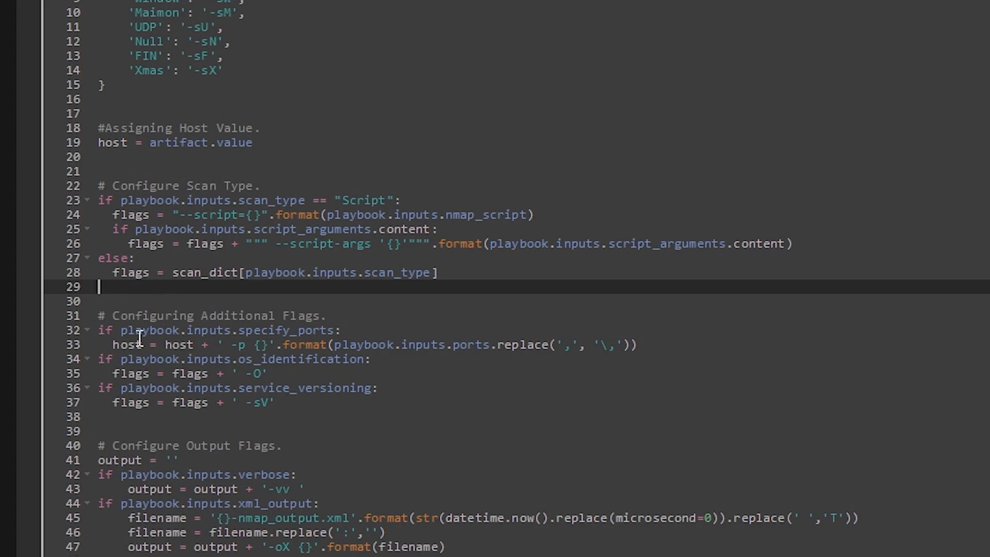
{"action": "left_click_drag", "start_coordinate": [100, 331], "coordinate": [633, 348]}
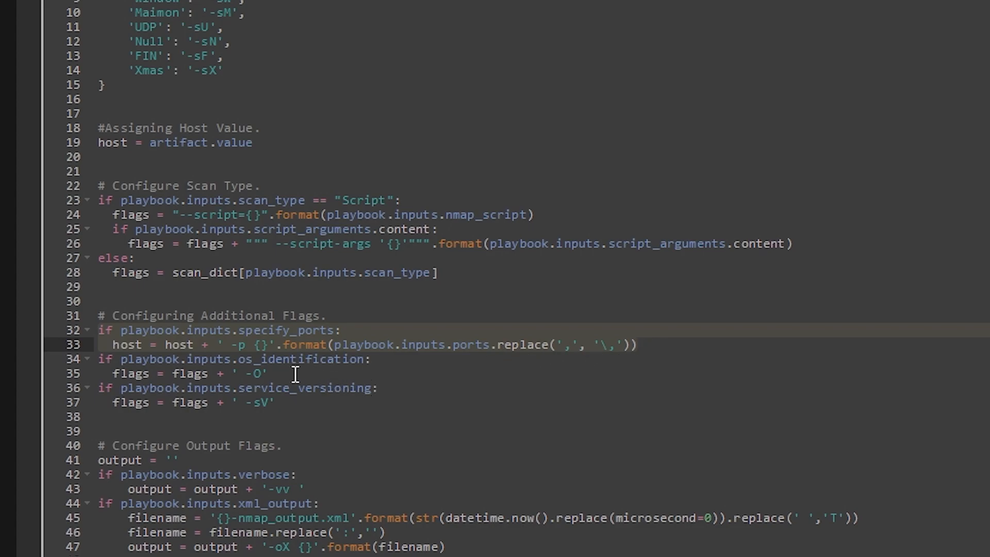
{"action": "left_click_drag", "start_coordinate": [289, 401], "coordinate": [107, 350]}
{"action": "left_click", "coordinate": [270, 374]}
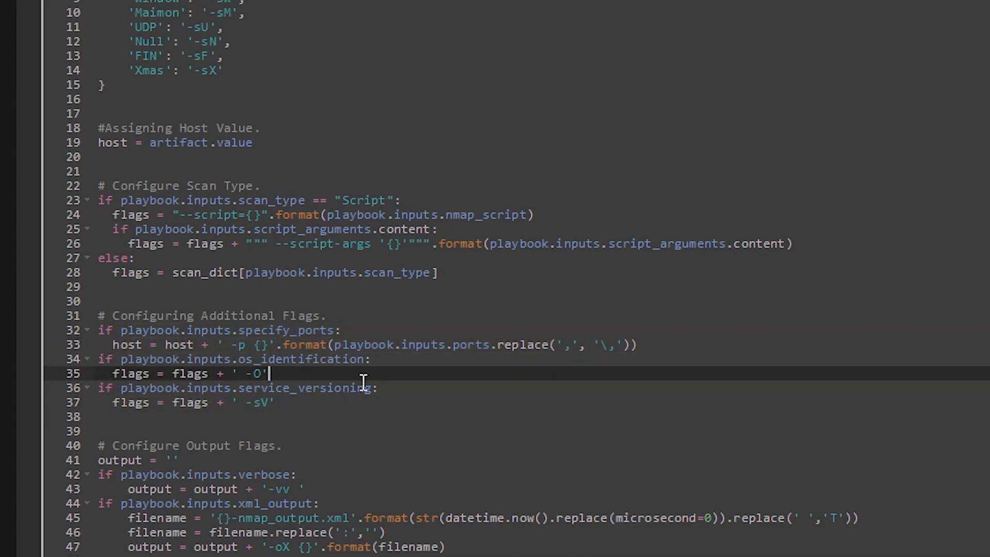
{"action": "left_click_drag", "start_coordinate": [100, 446], "coordinate": [190, 553]}
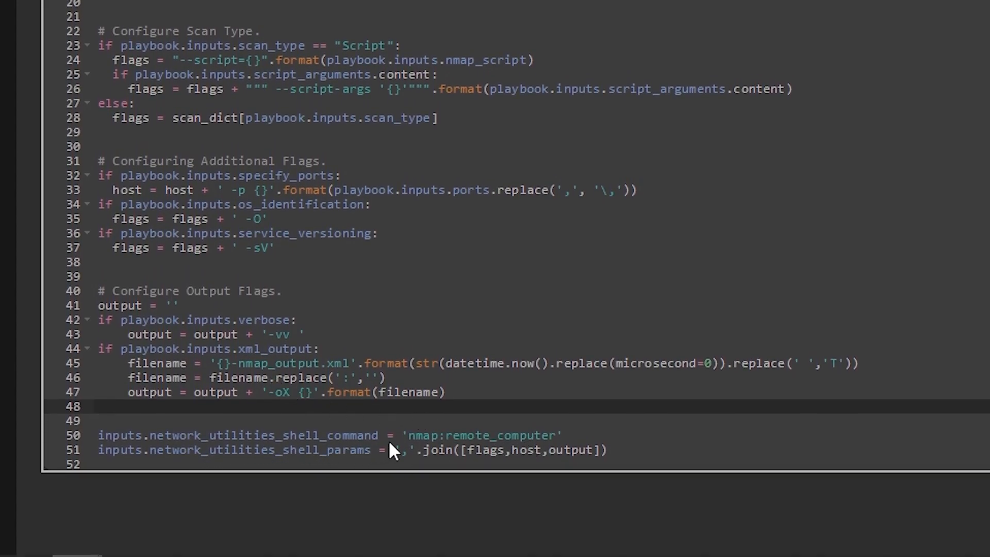
Examine the closing script lines that set network_utilities_shell_command and join flags, host and output into network_utilities_shell_params
{"action": "double_click", "coordinate": [490, 436]}
{"action": "left_click", "coordinate": [489, 431]}
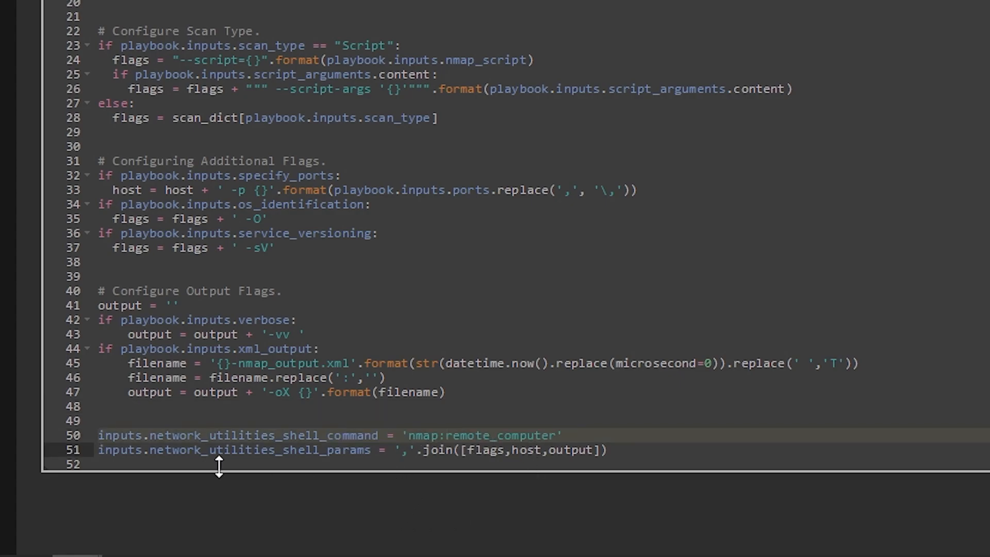
{"action": "triple_click", "coordinate": [495, 450]}
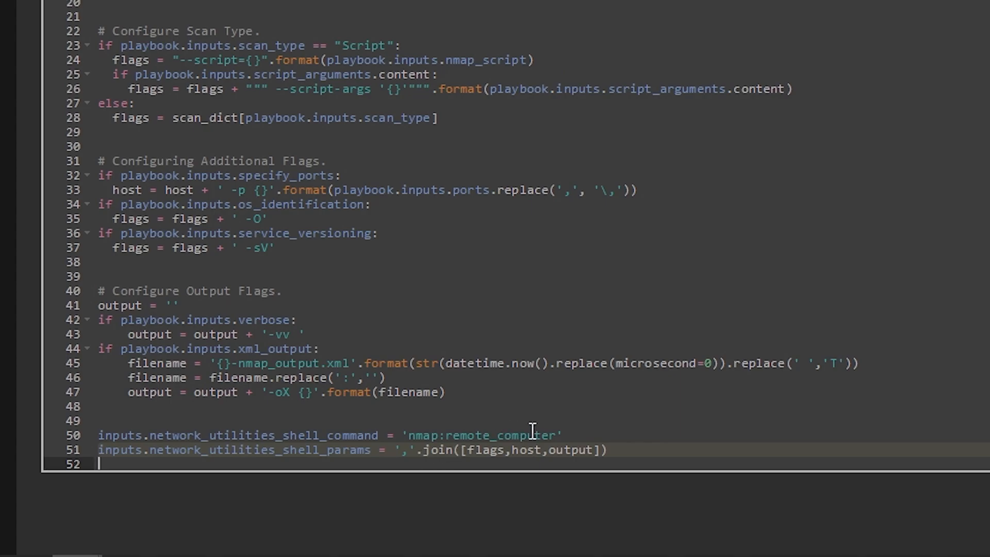
{"action": "left_click", "coordinate": [619, 450]}
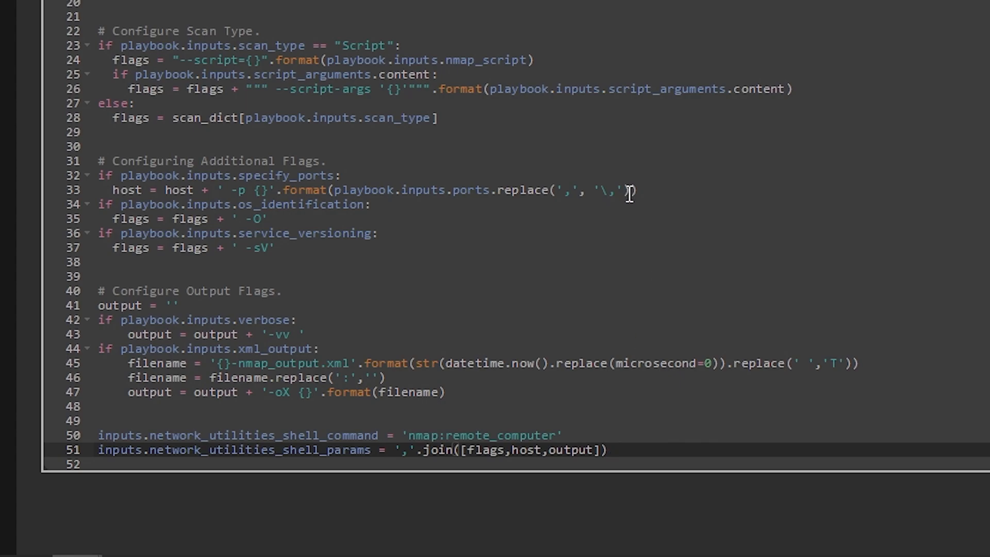
Examine how the script escapes commas in the ports input on line 33, and close the script editor without saving
{"action": "left_click", "coordinate": [456, 189]}
{"action": "left_click_drag", "start_coordinate": [456, 190], "coordinate": [639, 190]}
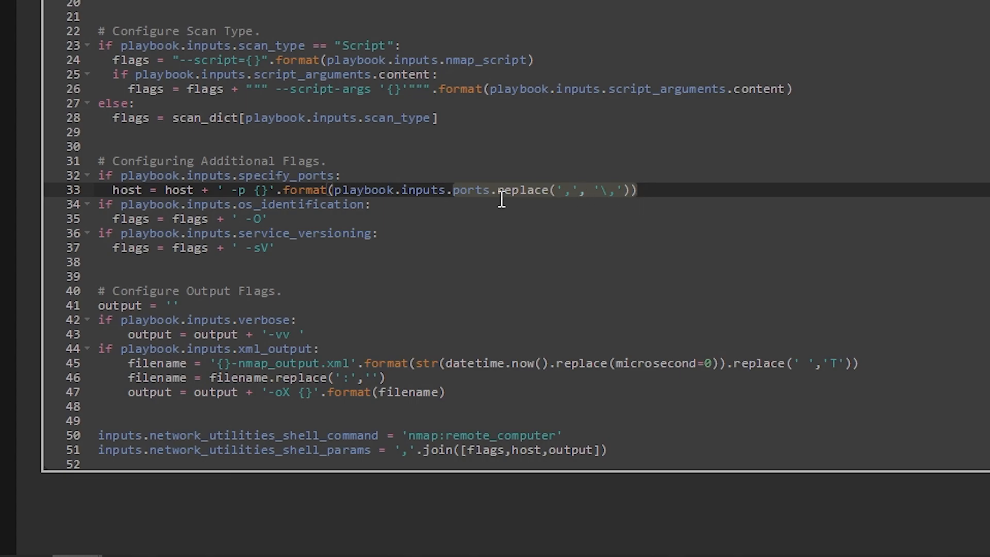
{"action": "left_click_drag", "start_coordinate": [335, 190], "coordinate": [450, 189]}
{"action": "left_click", "coordinate": [600, 201]}
{"action": "left_click", "coordinate": [652, 194]}
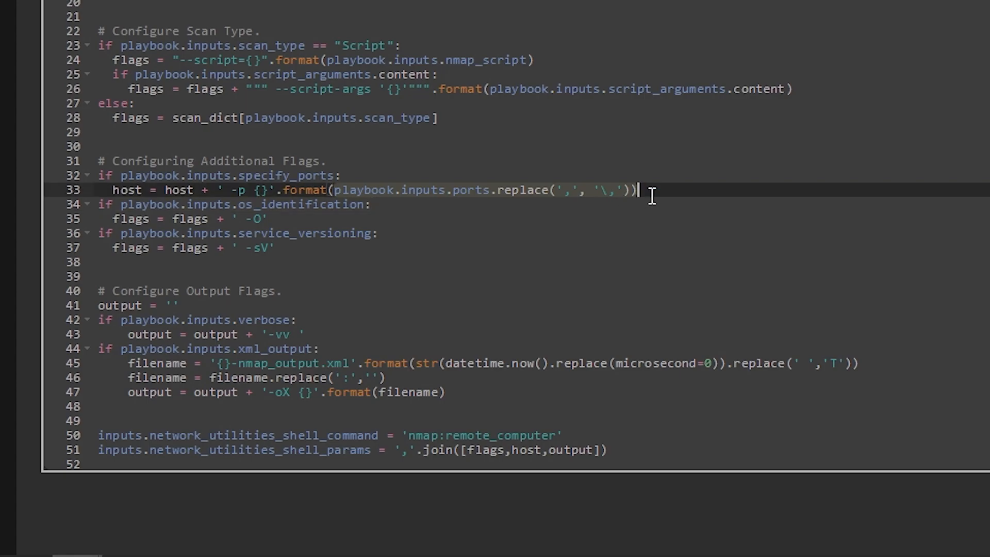
{"action": "left_click", "coordinate": [578, 191]}
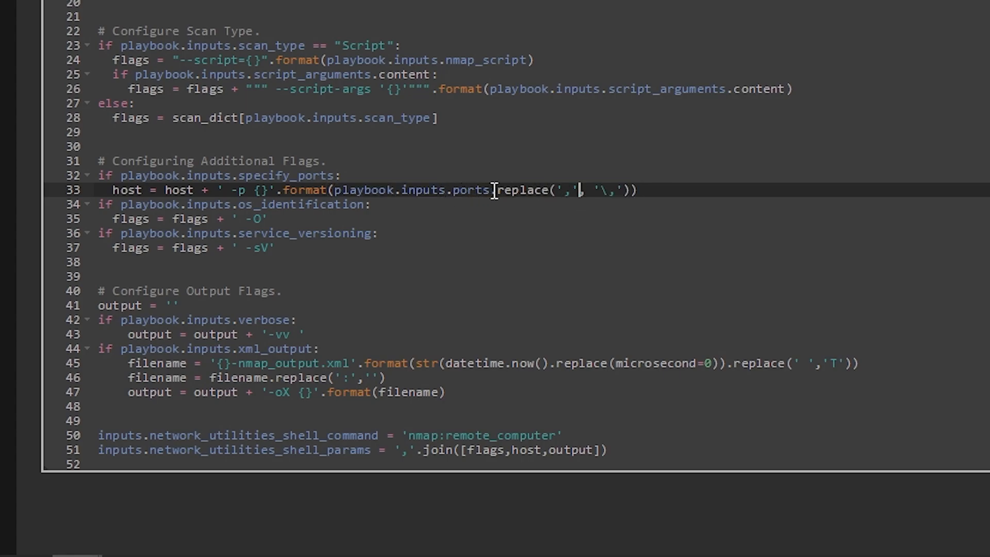
{"action": "left_click_drag", "start_coordinate": [601, 192], "coordinate": [616, 192]}
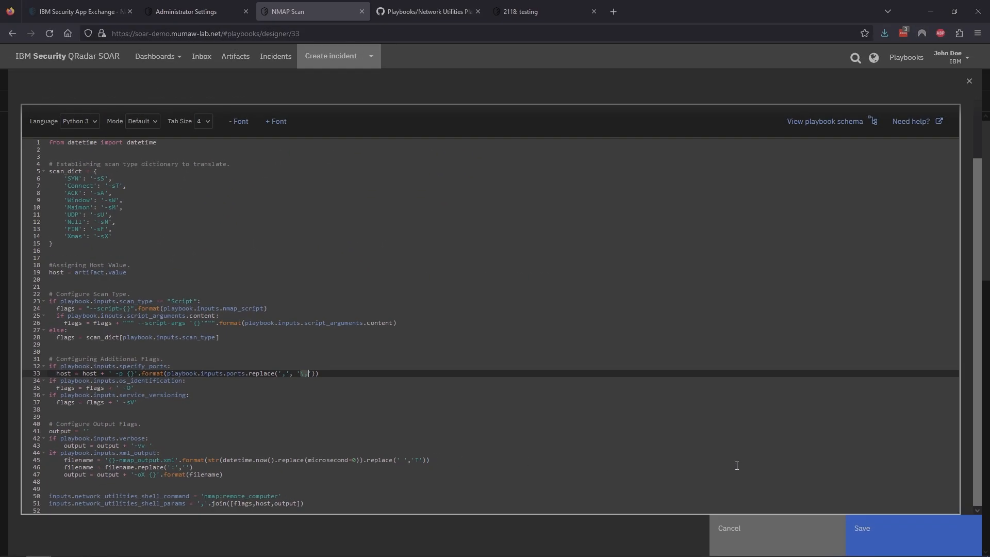
{"action": "left_click", "coordinate": [750, 538]}
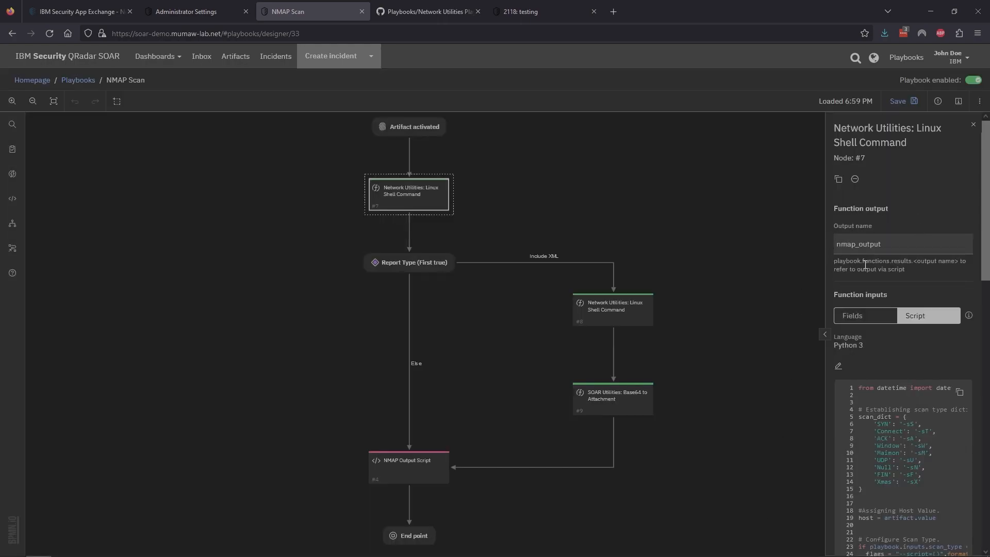
Inspect the Report Type condition point's Include XML rule and the function output name of Linux Shell Command node #8
{"action": "left_click", "coordinate": [435, 262]}
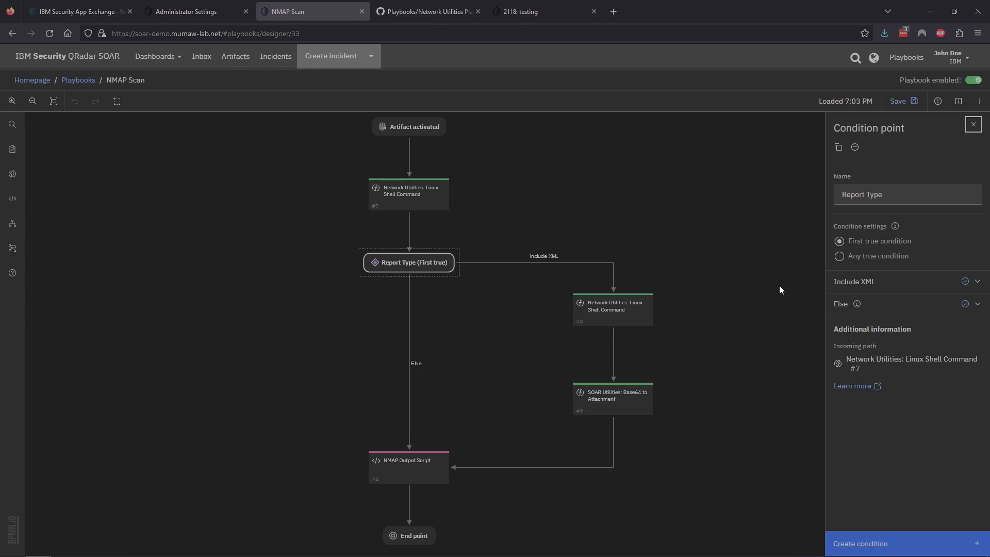
{"action": "left_click", "coordinate": [978, 282]}
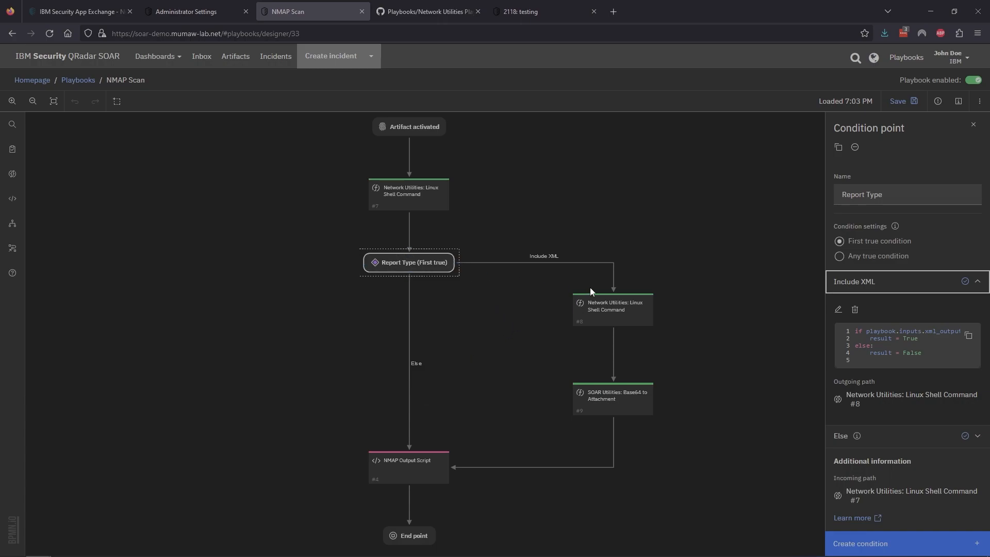
{"action": "left_click", "coordinate": [638, 311]}
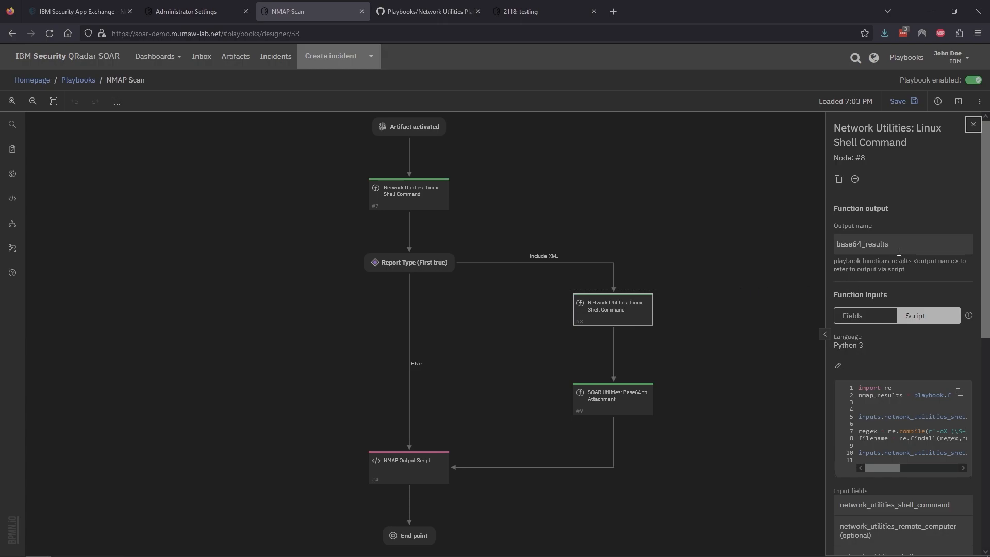
{"action": "left_click_drag", "start_coordinate": [899, 249], "coordinate": [832, 256]}
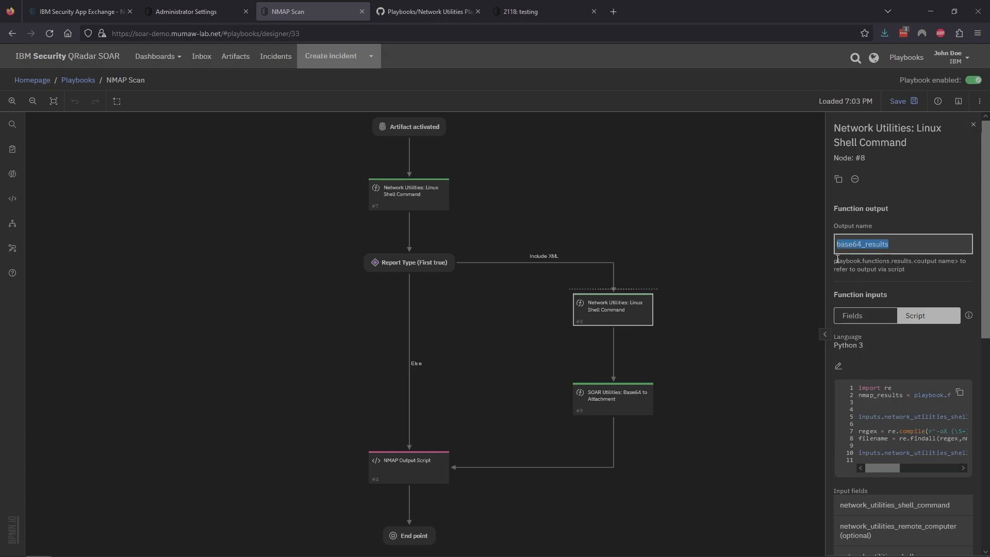
{"action": "left_click", "coordinate": [897, 273]}
{"action": "scroll", "coordinate": [908, 273], "scroll_direction": "down", "scroll_amount": 1}
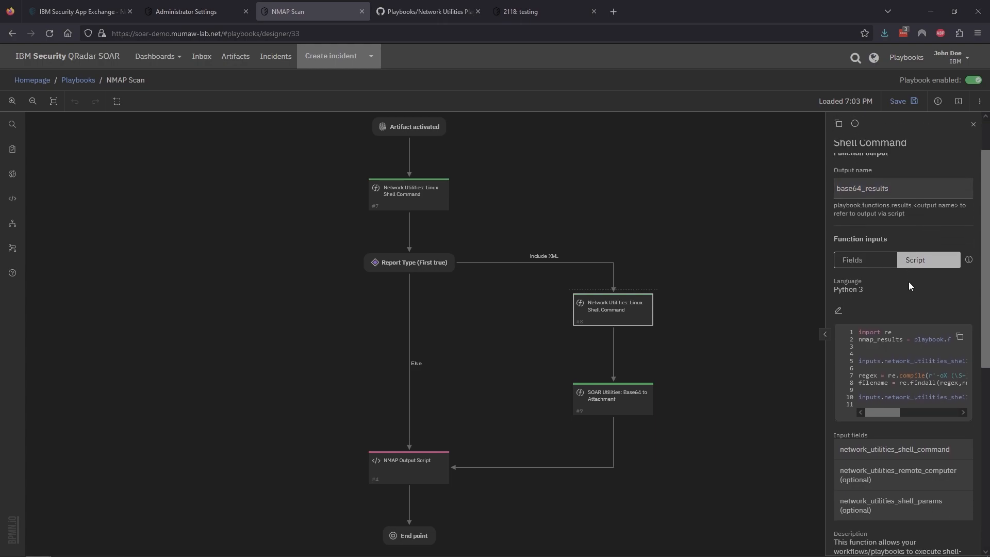
Examine how the node #8 script reads nmap_output, sets the base64:remote_computer command and passes the extracted filename as shell parameters
{"action": "left_click", "coordinate": [839, 310]}
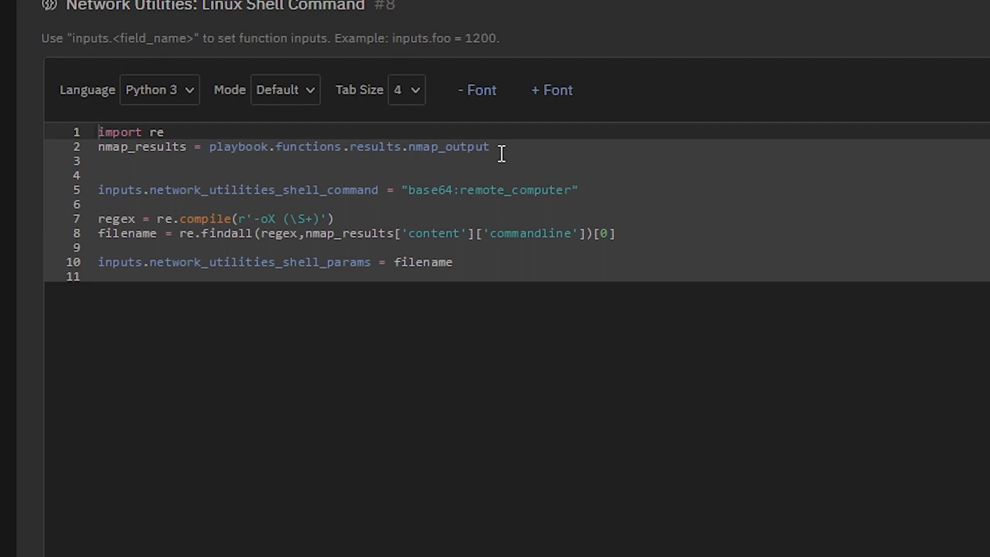
{"action": "left_click_drag", "start_coordinate": [508, 150], "coordinate": [223, 146]}
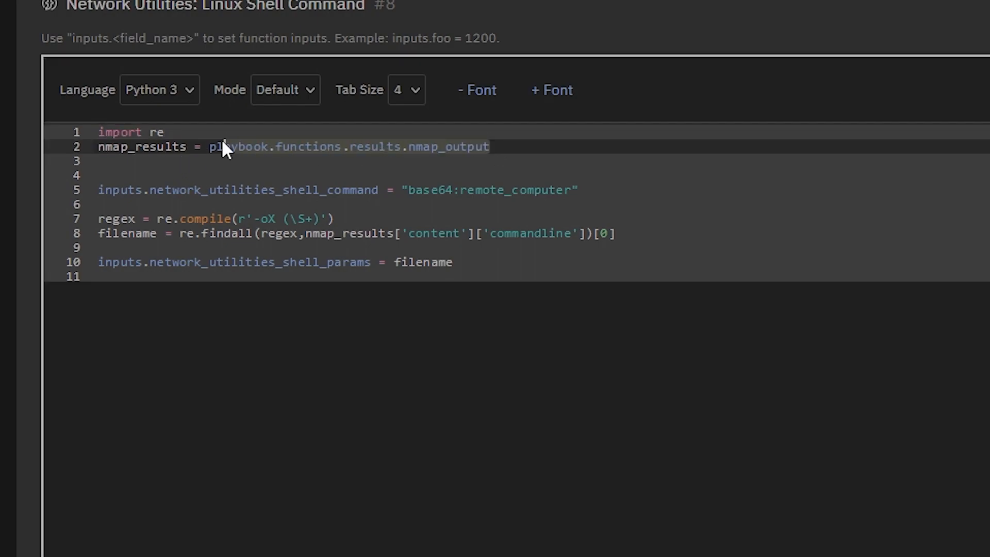
{"action": "left_click", "coordinate": [222, 146]}
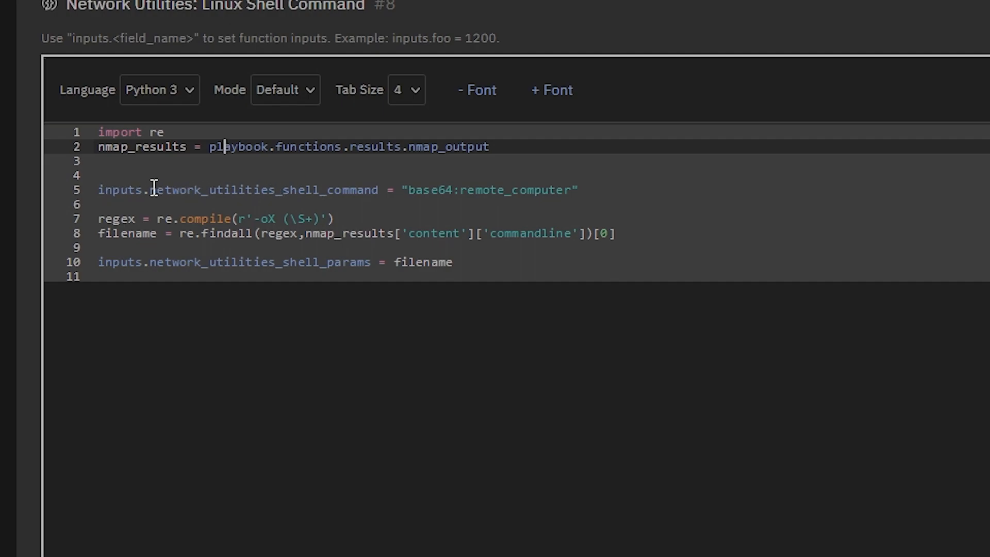
{"action": "triple_click", "coordinate": [294, 191]}
{"action": "left_click_drag", "start_coordinate": [453, 189], "coordinate": [409, 190]}
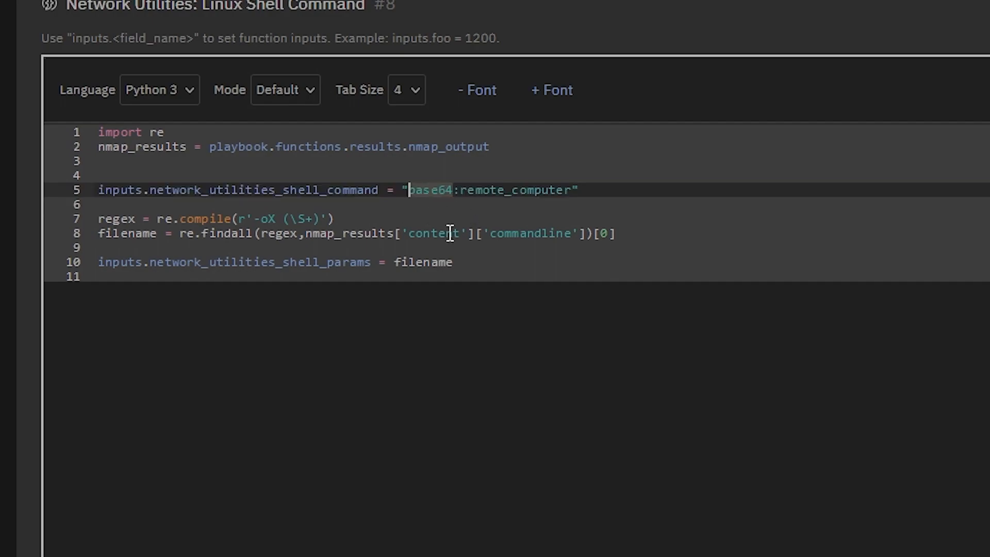
{"action": "double_click", "coordinate": [493, 190]}
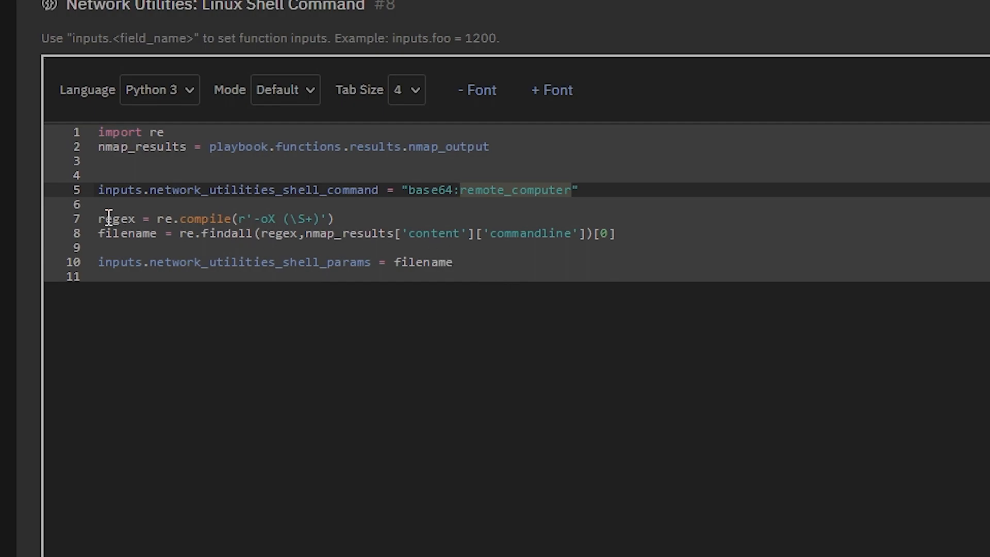
{"action": "left_click", "coordinate": [129, 233]}
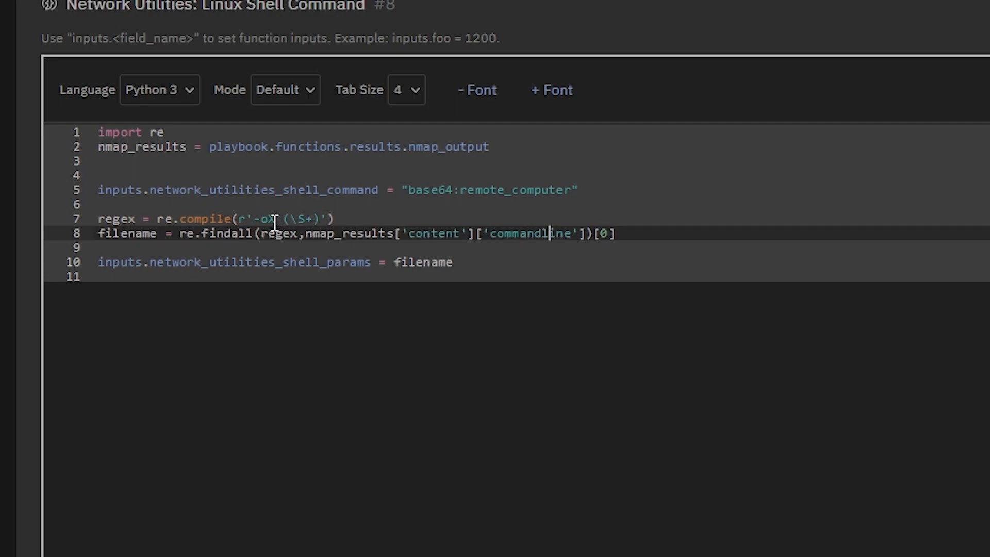
{"action": "left_click_drag", "start_coordinate": [98, 262], "coordinate": [495, 264]}
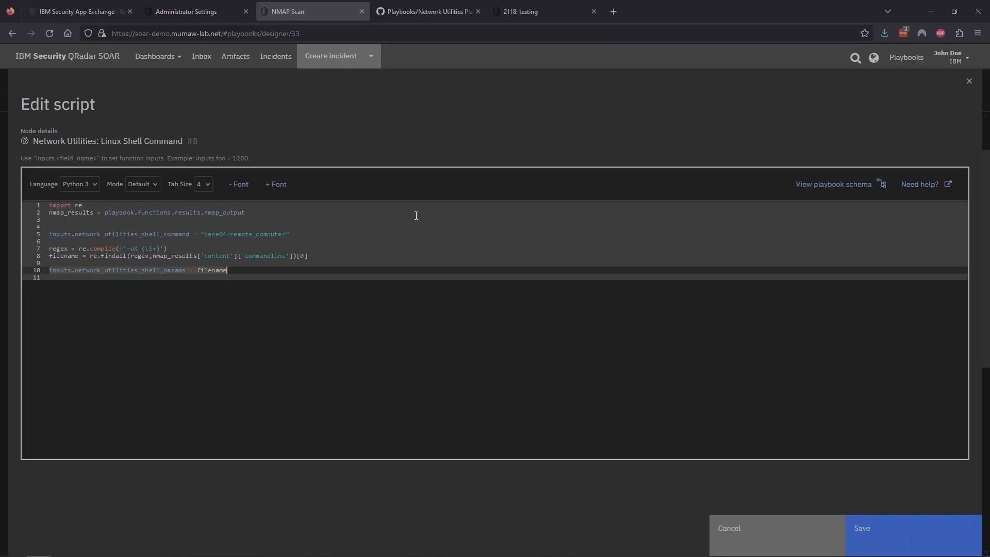
Review the remote_computer and nmap entries in the app configuration, and close the node #8 script editor without saving
{"action": "left_click", "coordinate": [191, 10]}
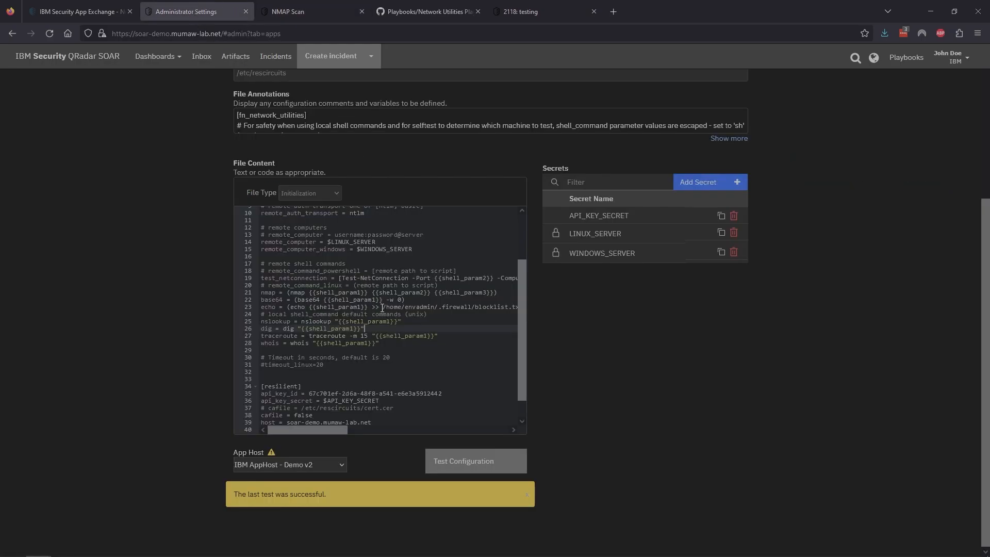
{"action": "left_click_drag", "start_coordinate": [327, 242], "coordinate": [355, 242]}
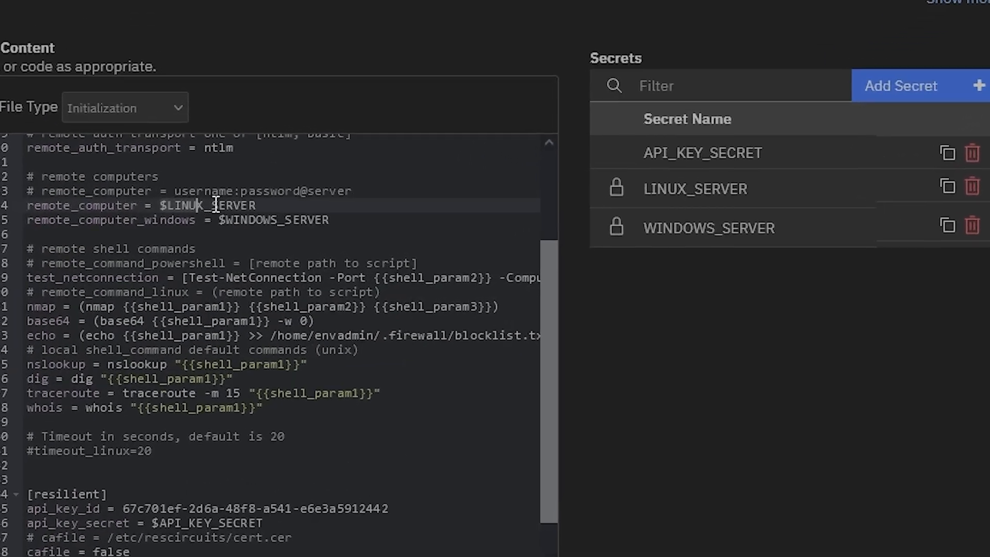
{"action": "left_click_drag", "start_coordinate": [216, 204], "coordinate": [267, 206]}
{"action": "left_click_drag", "start_coordinate": [80, 306], "coordinate": [241, 311]}
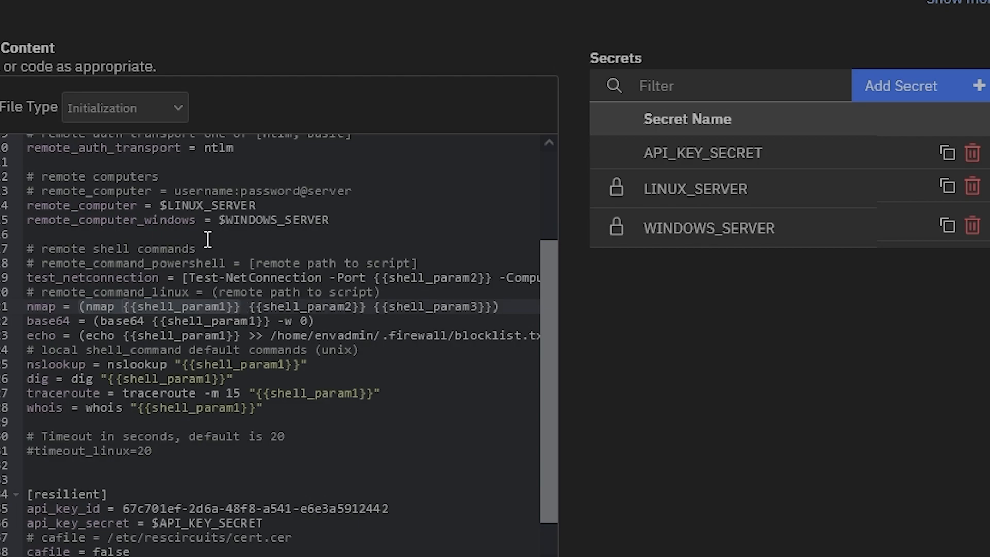
{"action": "left_click_drag", "start_coordinate": [161, 206], "coordinate": [274, 209]}
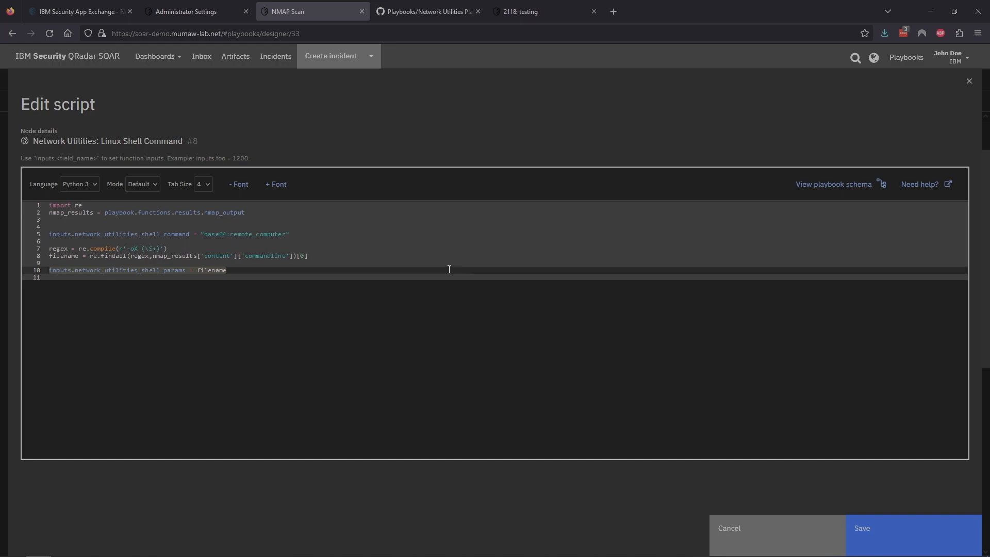
{"action": "left_click", "coordinate": [767, 537]}
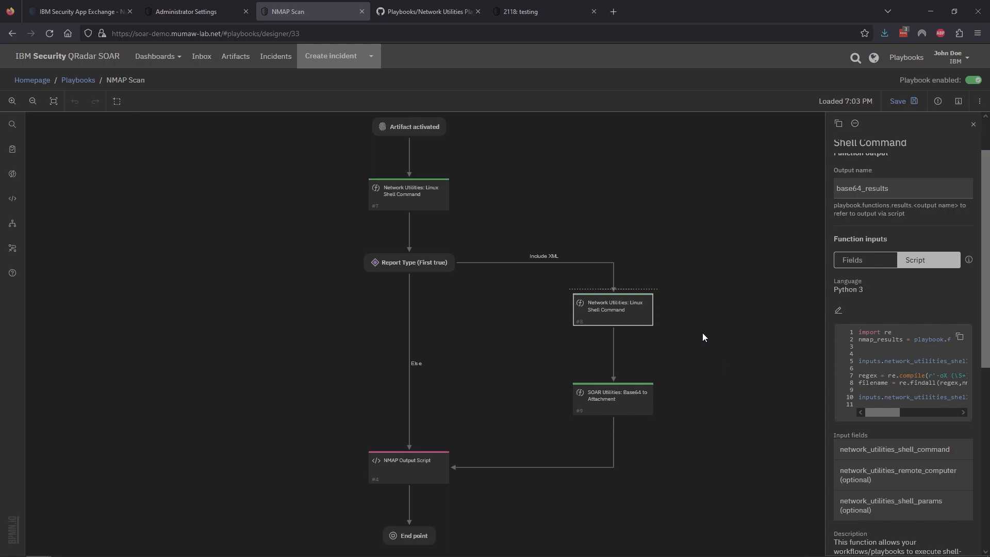
Examine the Base64 to Attachment node #9 script's nmap_results assignment and its soar_utils_base64content input on line 9
{"action": "left_click", "coordinate": [630, 395]}
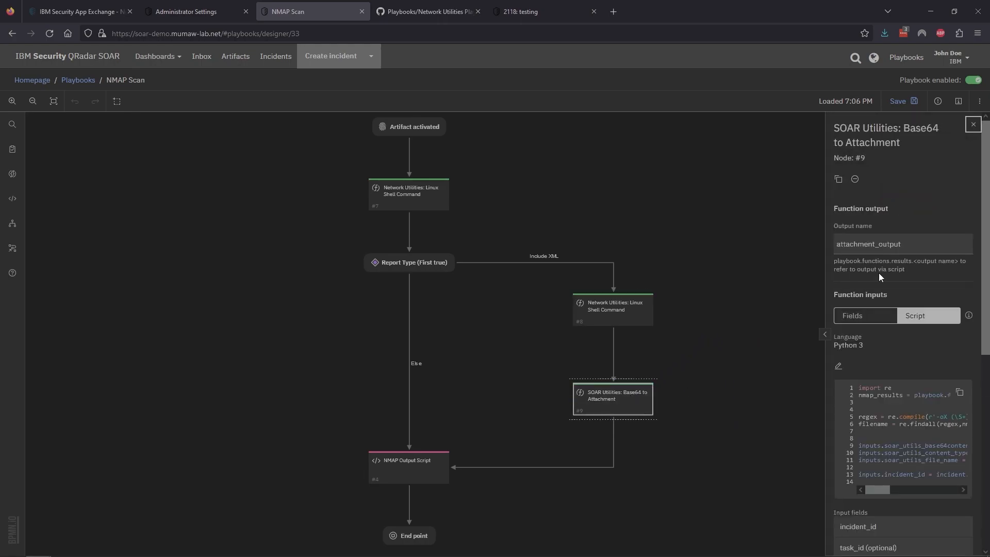
{"action": "mouse_move", "coordinate": [626, 386]}
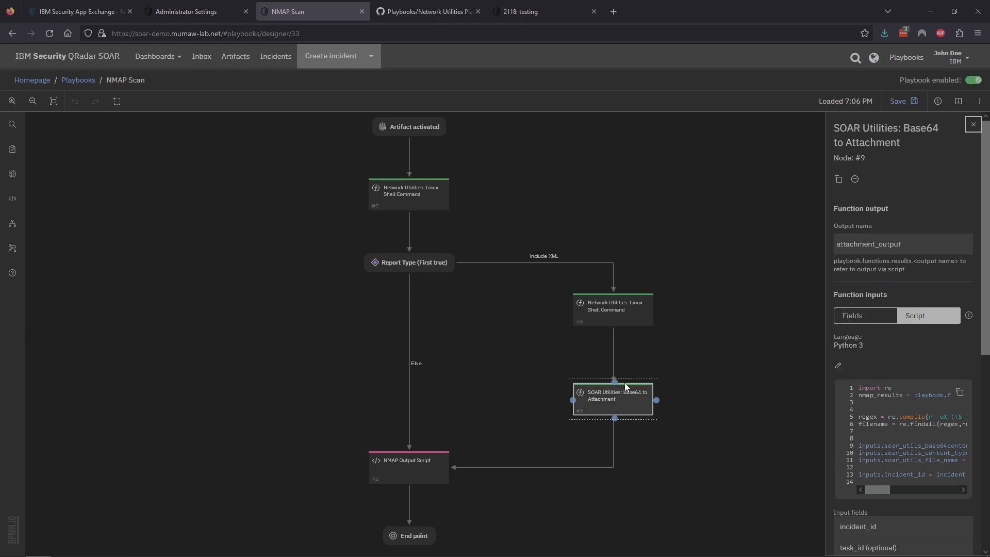
{"action": "left_click", "coordinate": [838, 365]}
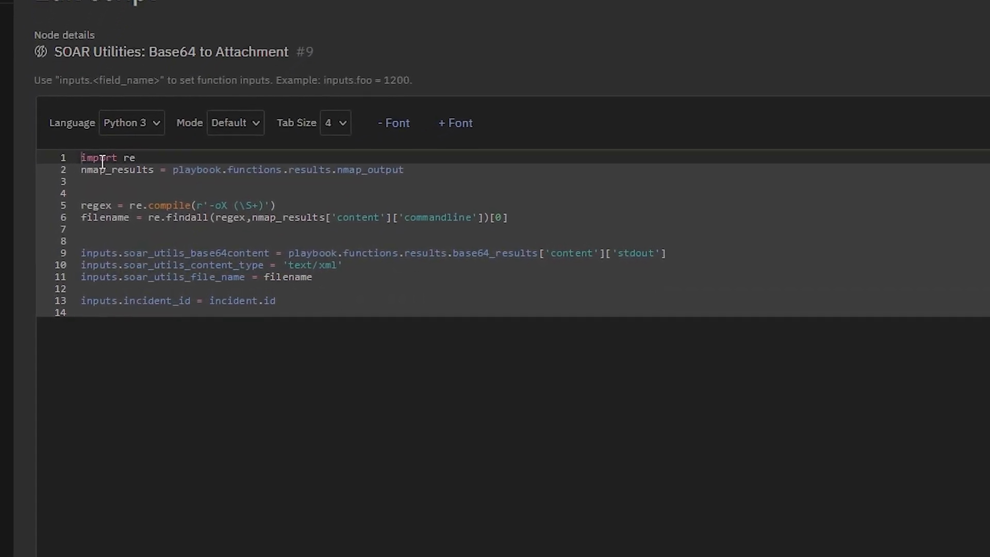
{"action": "left_click_drag", "start_coordinate": [101, 147], "coordinate": [380, 159]}
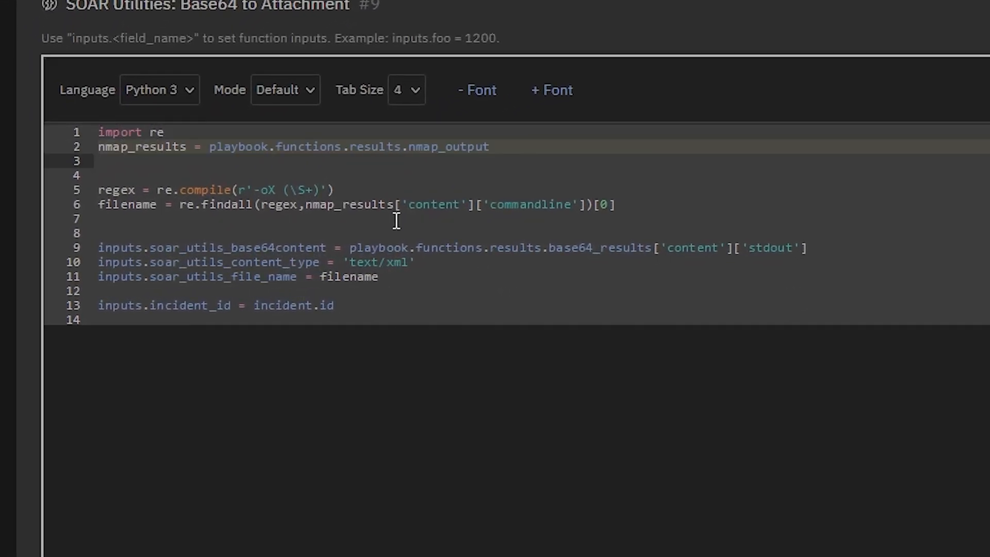
{"action": "left_click", "coordinate": [365, 248]}
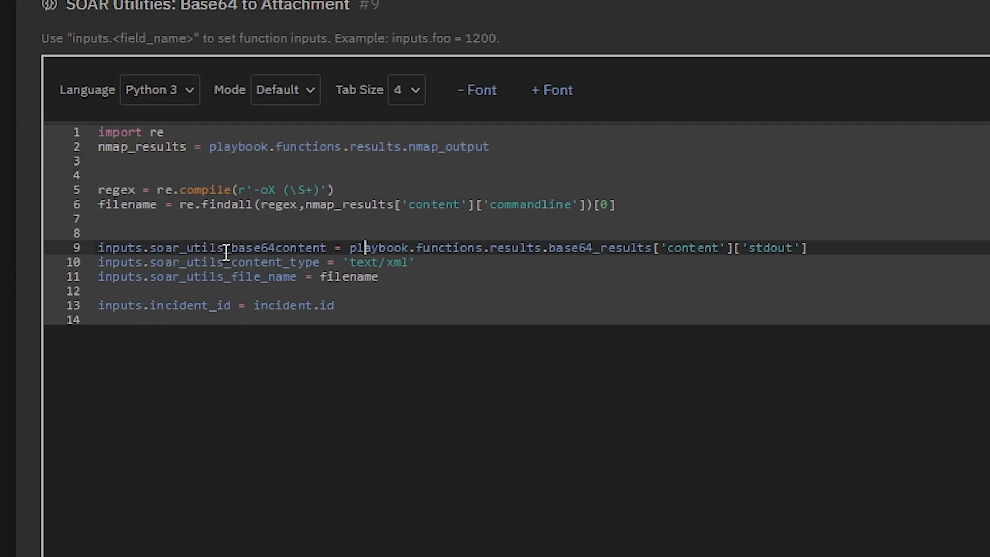
{"action": "left_click_drag", "start_coordinate": [154, 248], "coordinate": [818, 249]}
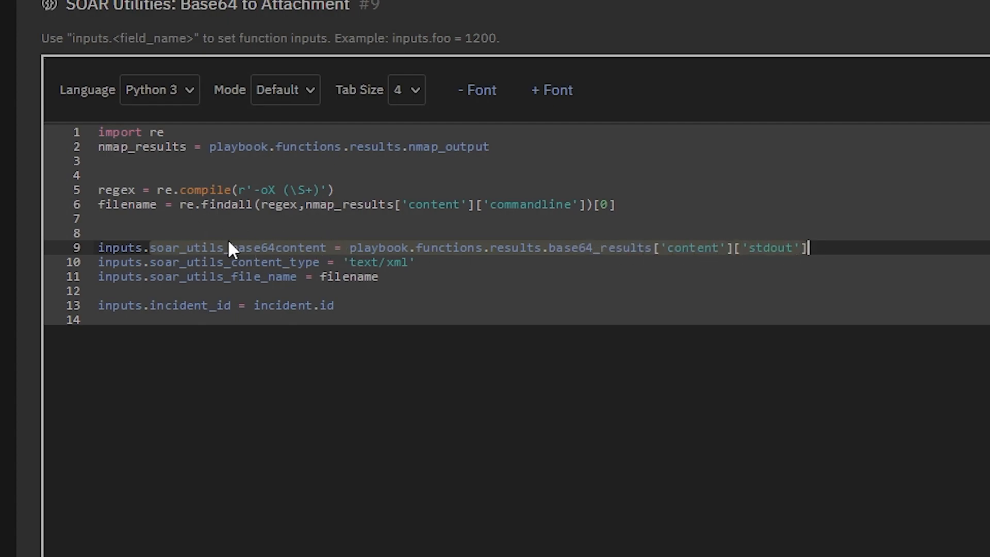
Review the node #9 script's content type and incident ID inputs, close it without saving, and inspect the function output name
{"action": "left_click", "coordinate": [276, 260]}
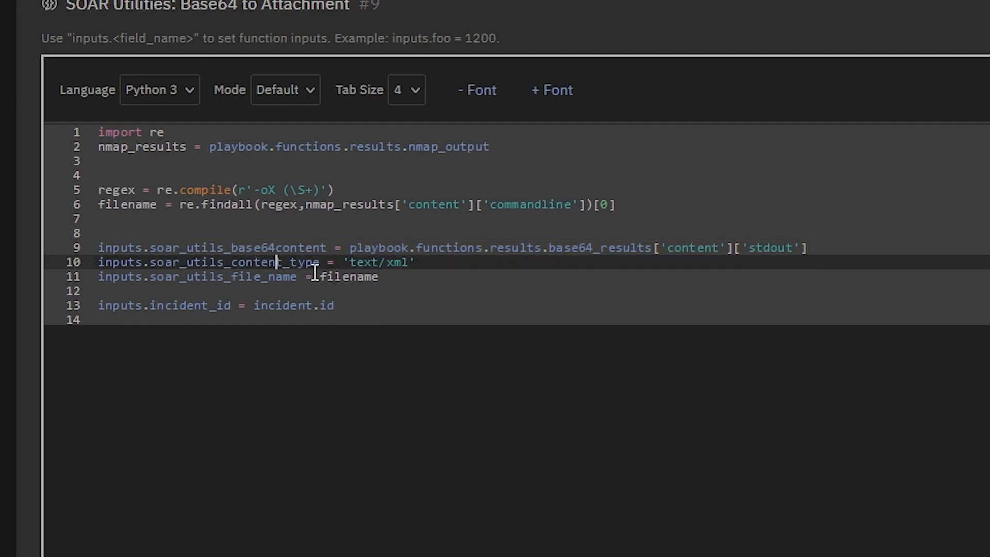
{"action": "left_click_drag", "start_coordinate": [419, 261], "coordinate": [291, 262]}
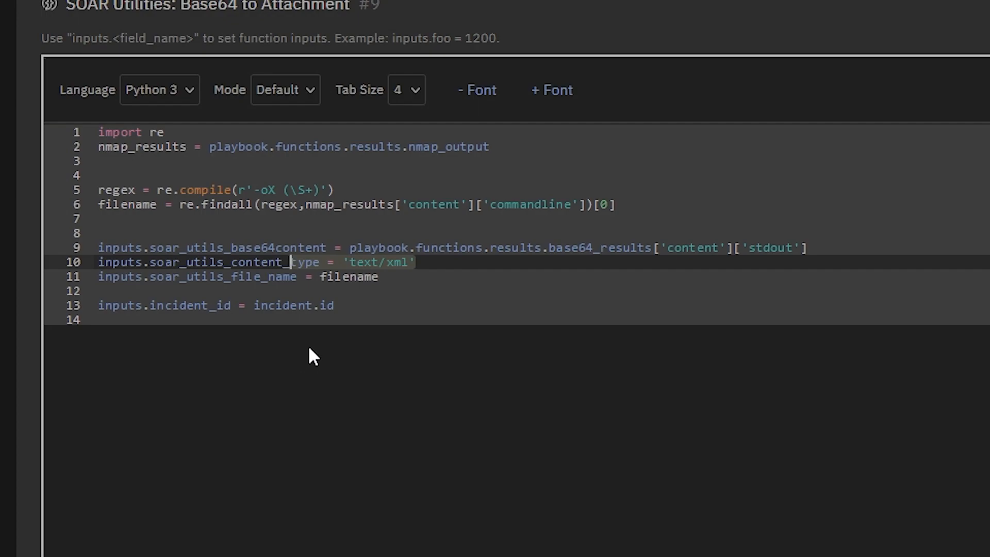
{"action": "left_click", "coordinate": [232, 262]}
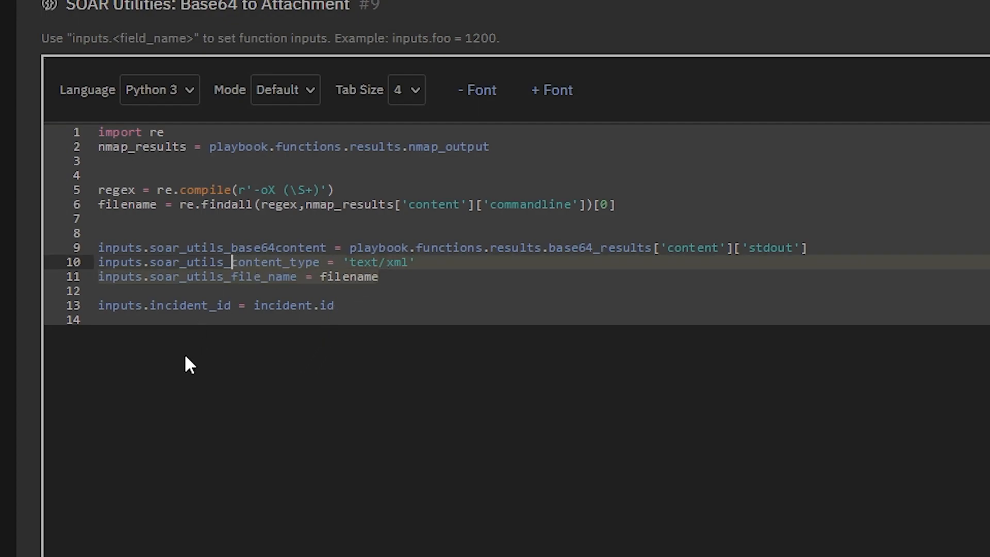
{"action": "left_click", "coordinate": [261, 305]}
{"action": "left_click_drag", "start_coordinate": [211, 308], "coordinate": [164, 306]}
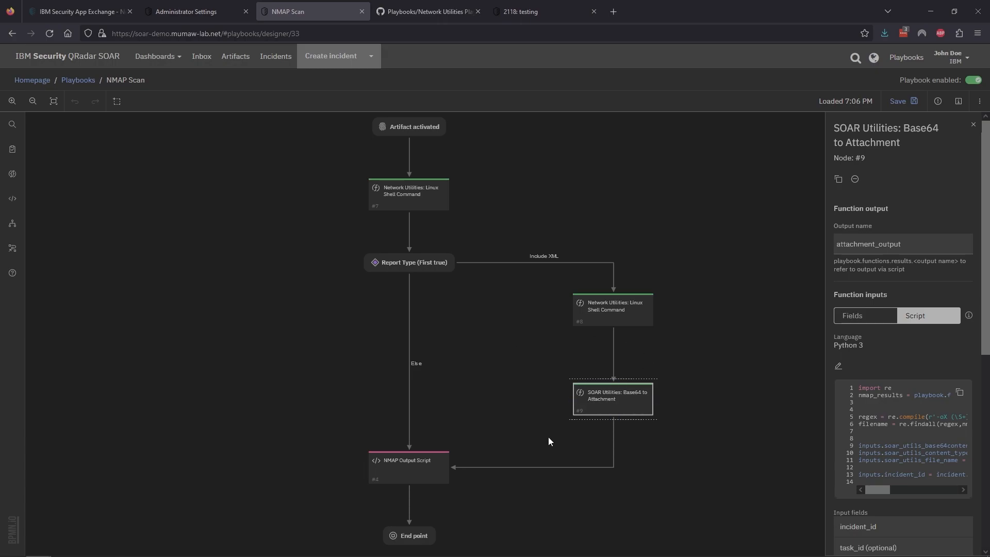
{"action": "left_click_drag", "start_coordinate": [903, 244], "coordinate": [805, 243]}
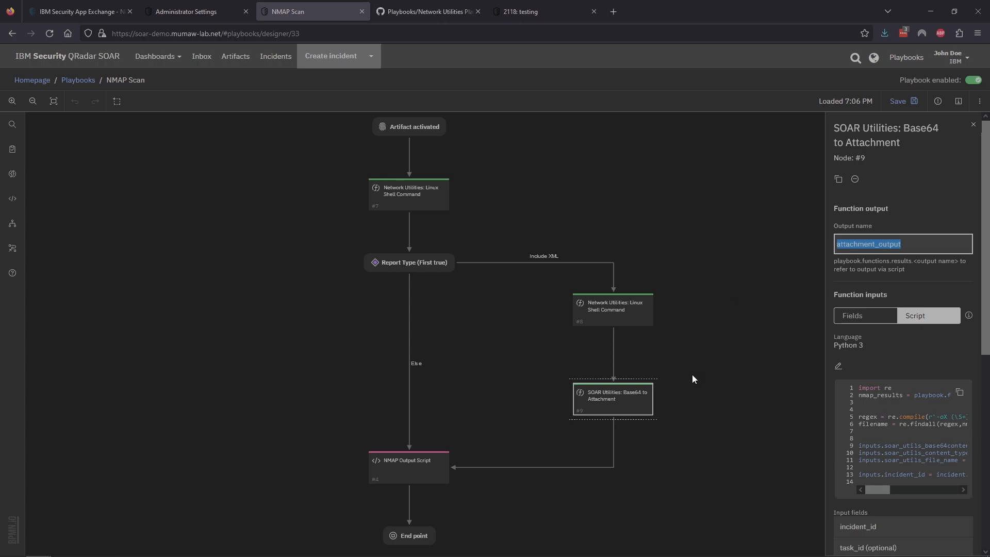
{"action": "left_click", "coordinate": [696, 400]}
Examine how NMAP Output Script builds the rich-text note and adds it to the incident, and close the editor without saving
{"action": "left_click", "coordinate": [413, 469]}
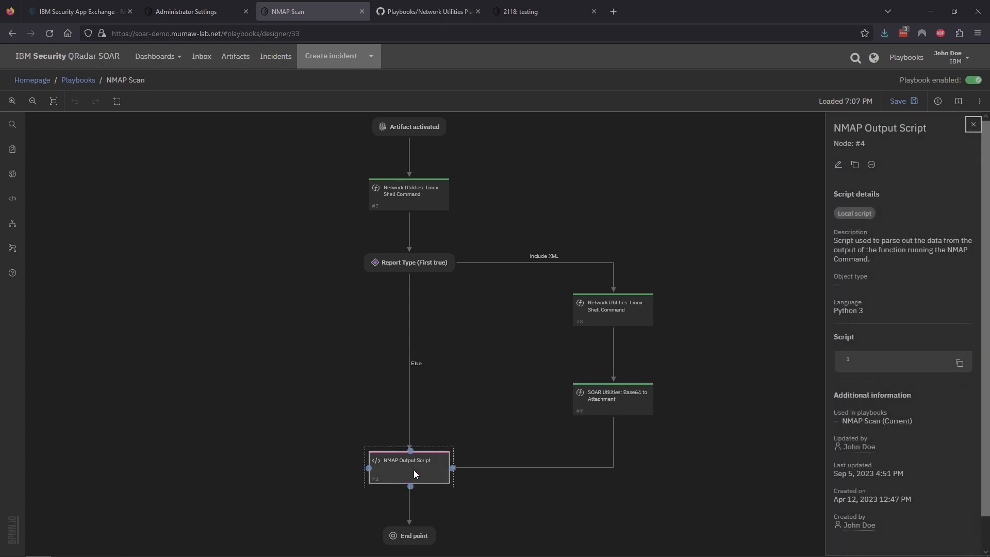
{"action": "left_click", "coordinate": [837, 165]}
{"action": "left_click", "coordinate": [548, 338]}
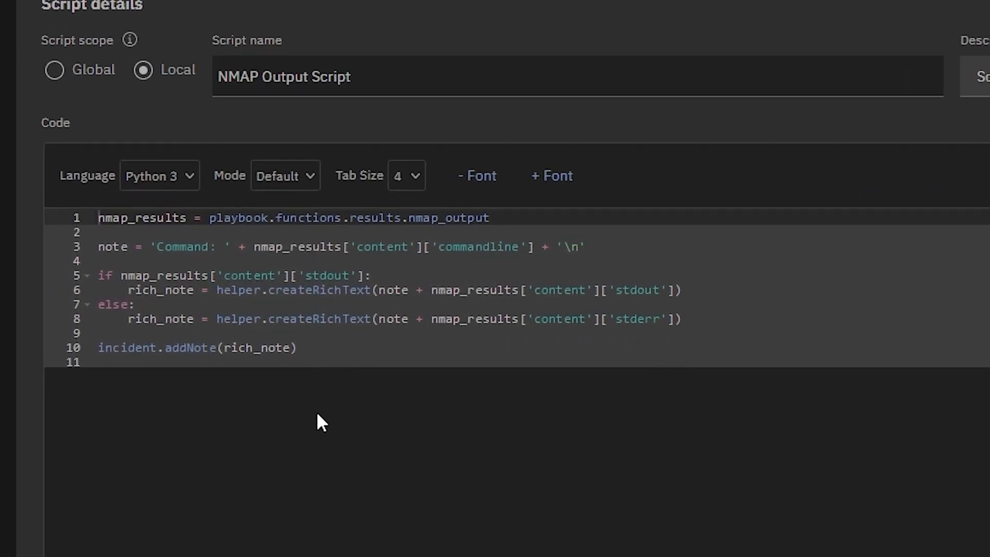
{"action": "triple_click", "coordinate": [175, 248]}
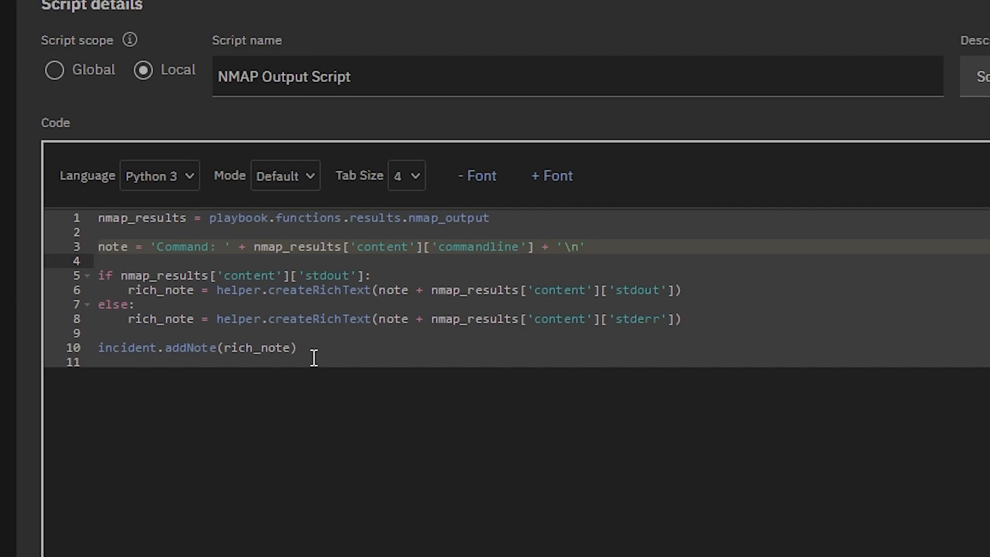
{"action": "left_click", "coordinate": [323, 289]}
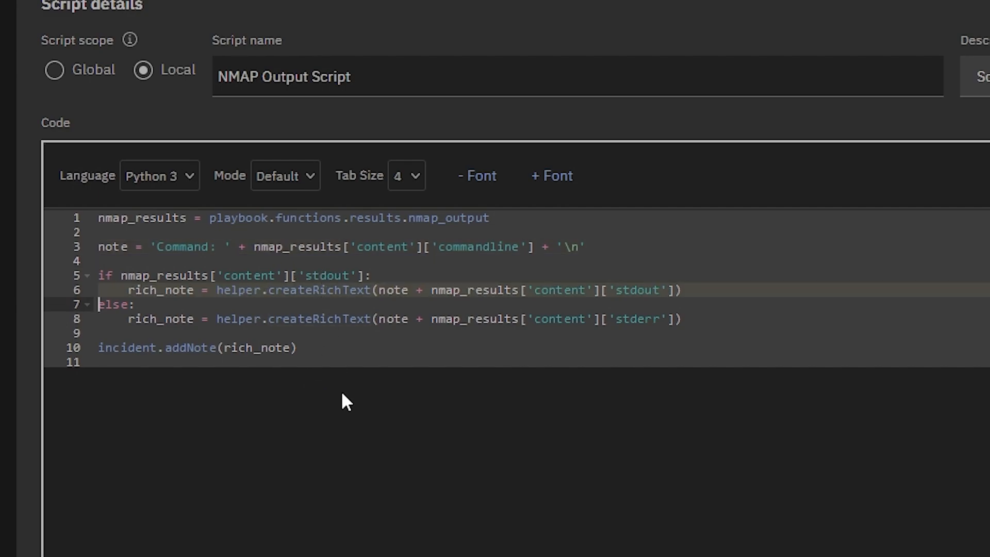
{"action": "left_click", "coordinate": [253, 347]}
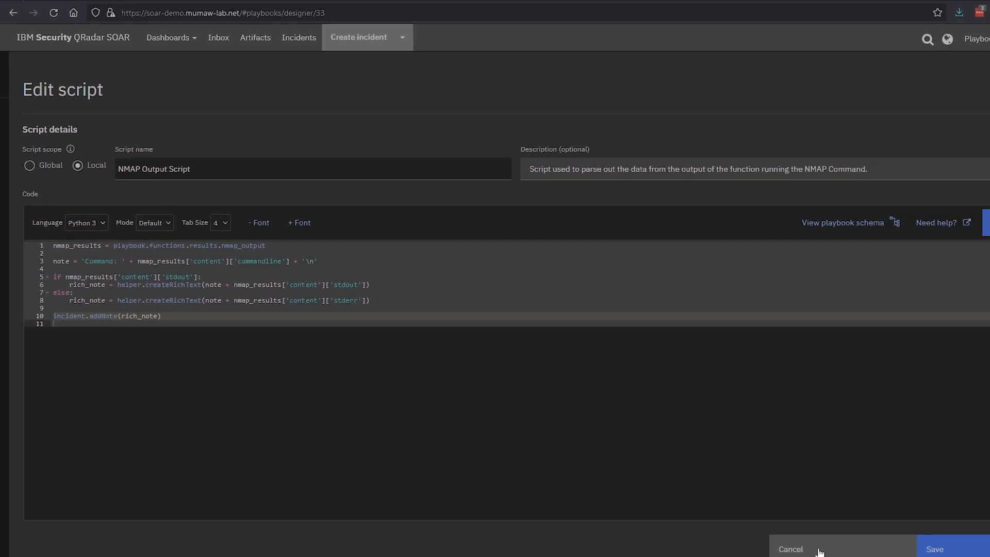
{"action": "left_click", "coordinate": [820, 550]}
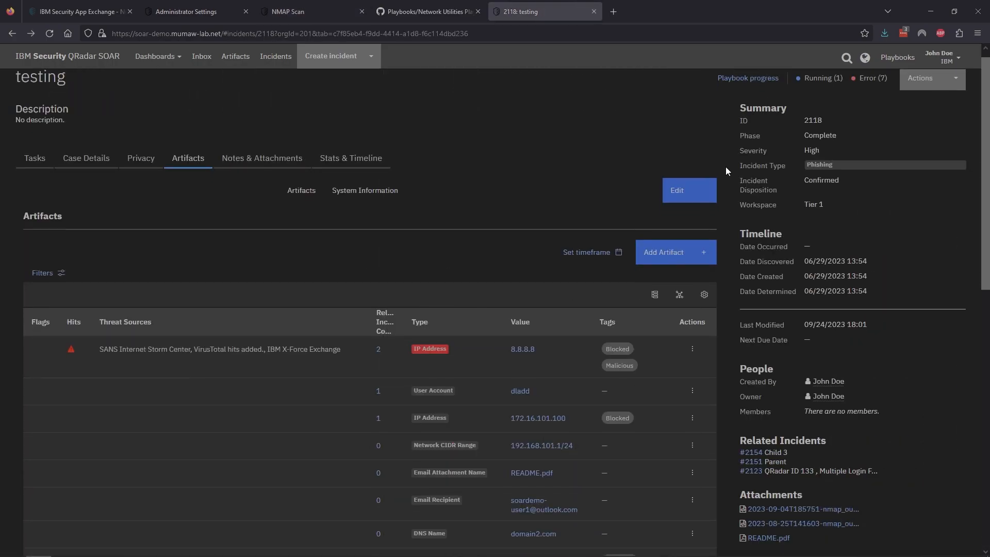
Open the NMAP Scan playbook form for the 172.16.101.100 IP address artifact in the testing incident
{"action": "scroll", "coordinate": [725, 166], "scroll_direction": "down", "scroll_amount": 1}
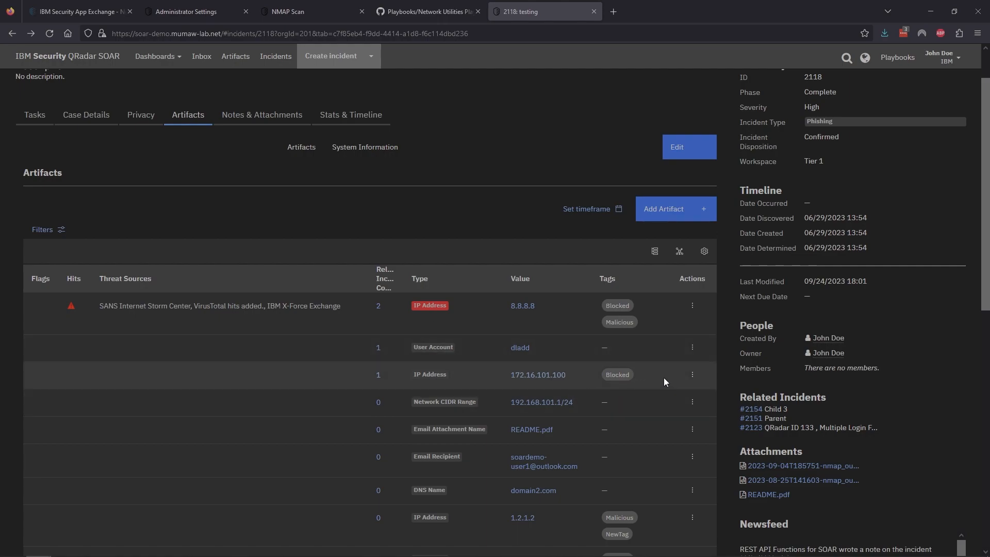
{"action": "left_click", "coordinate": [693, 379]}
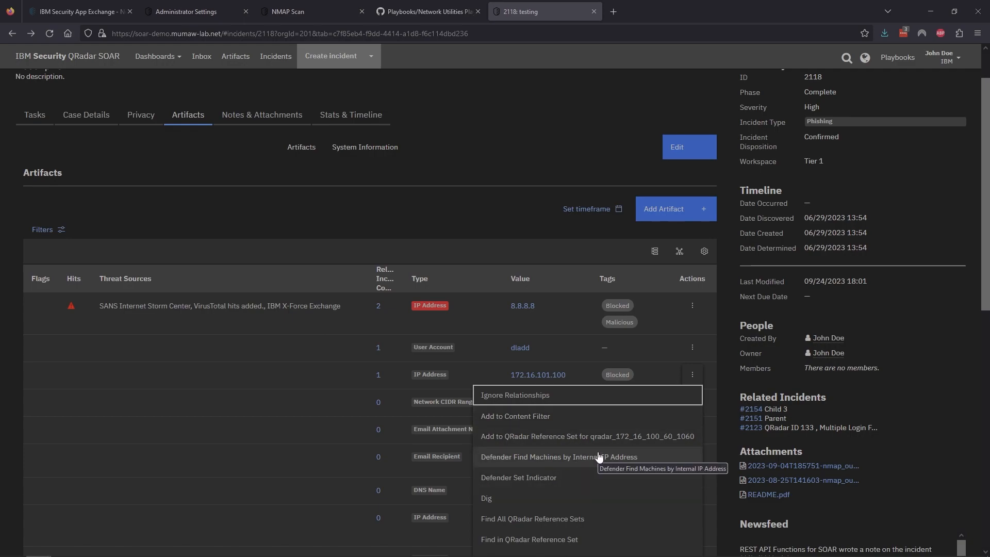
{"action": "scroll", "coordinate": [599, 456], "scroll_direction": "down", "scroll_amount": 3}
{"action": "left_click", "coordinate": [522, 458]}
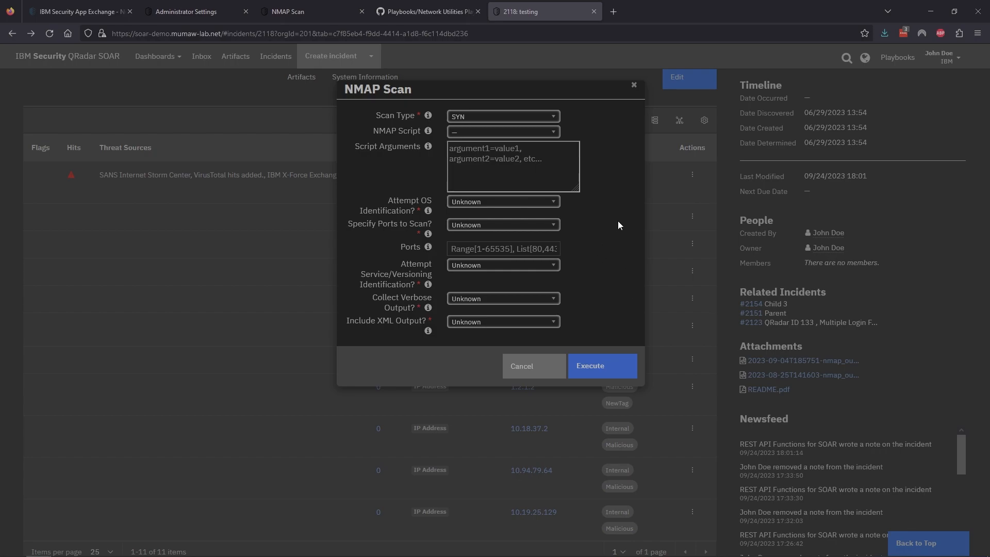
Keep the NMAP Scan type as SYN and set Attempt OS Identification to Yes
{"action": "left_click", "coordinate": [553, 118]}
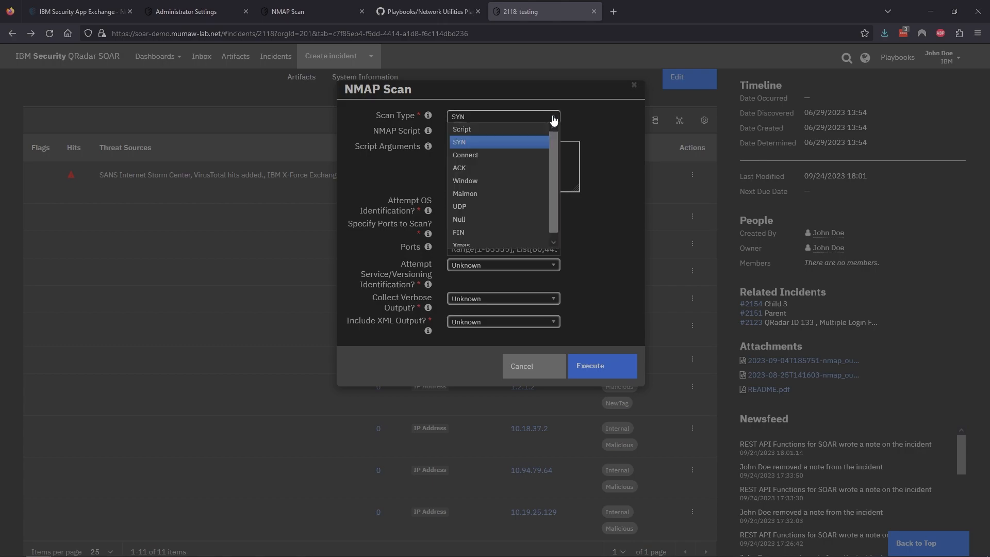
{"action": "left_click", "coordinate": [464, 148]}
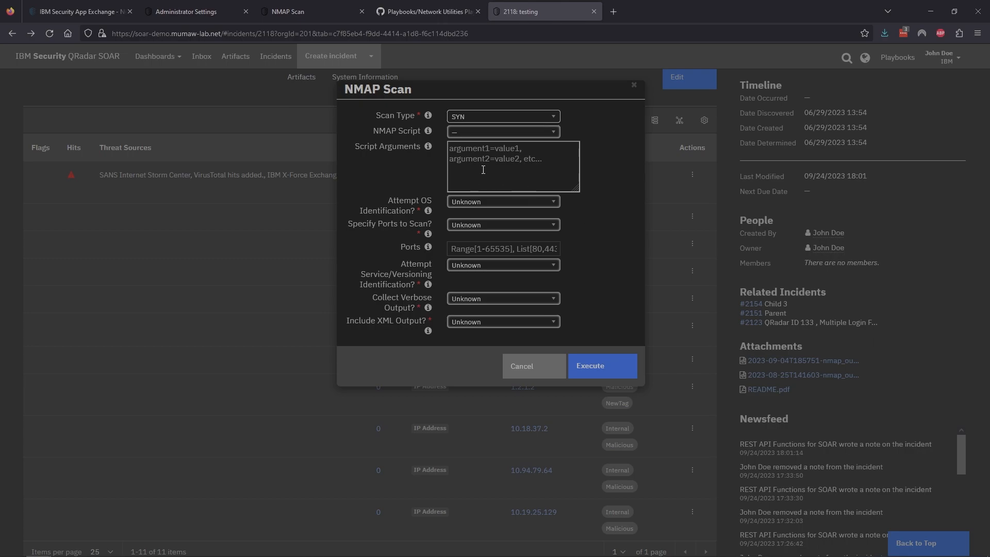
{"action": "left_click", "coordinate": [503, 201]}
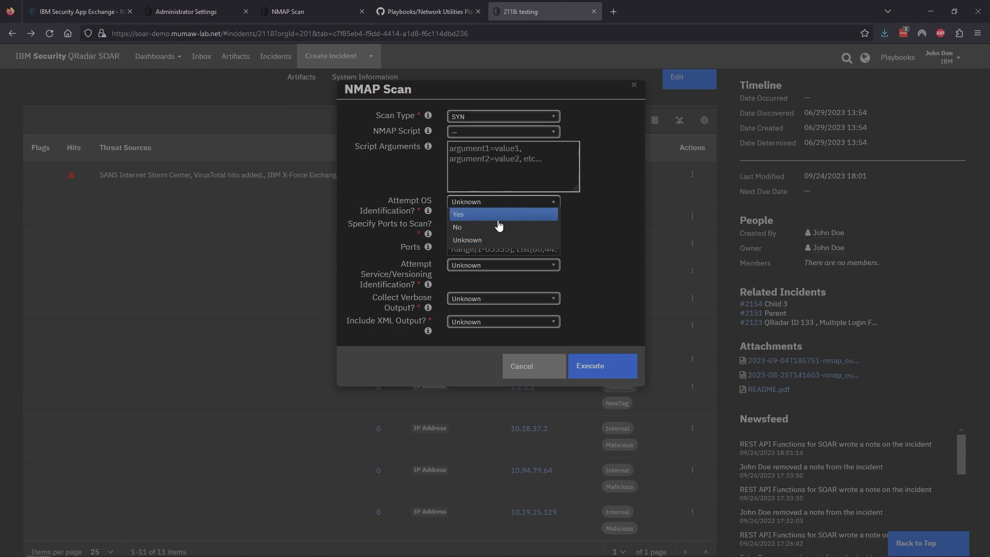
{"action": "left_click", "coordinate": [463, 215]}
Set Specify Ports to Scan to Yes and enter 22,80,443 as the ports
{"action": "left_click", "coordinate": [515, 225]}
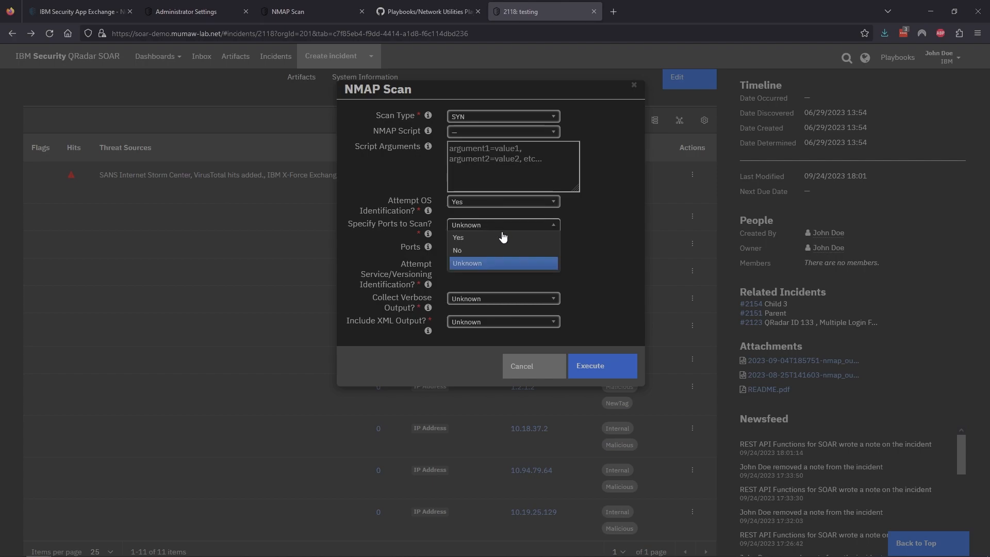
{"action": "left_click", "coordinate": [477, 238]}
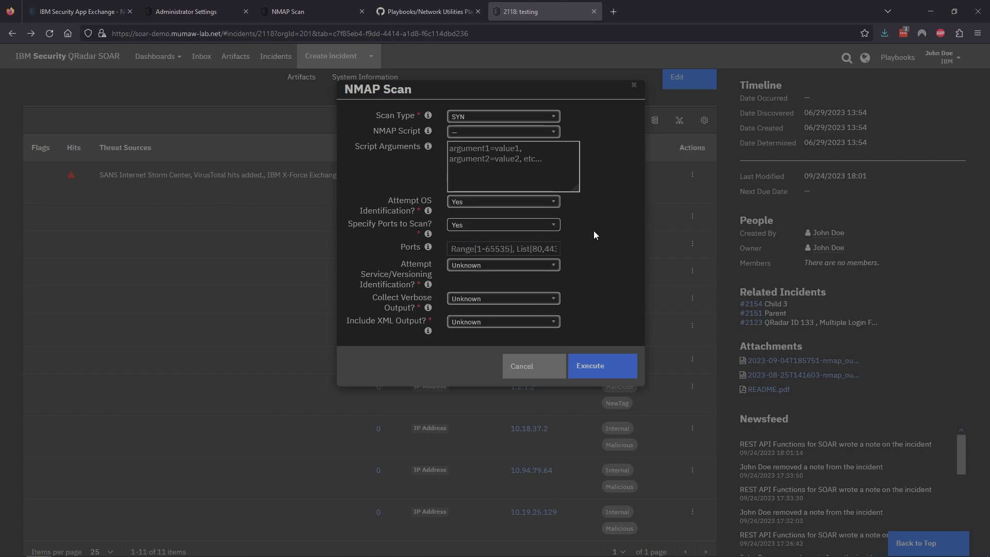
{"action": "left_click", "coordinate": [473, 250]}
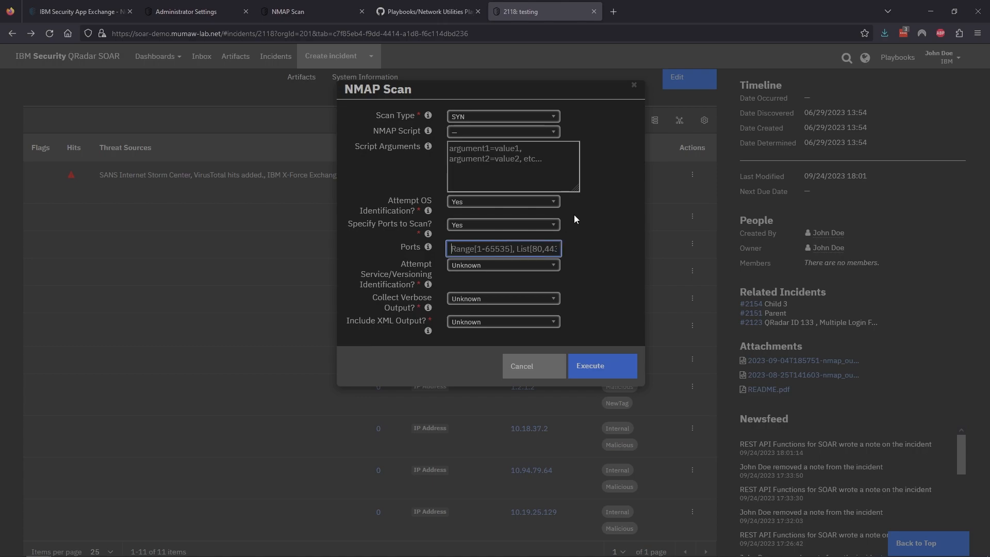
{"action": "type", "text": "22,80,443"}
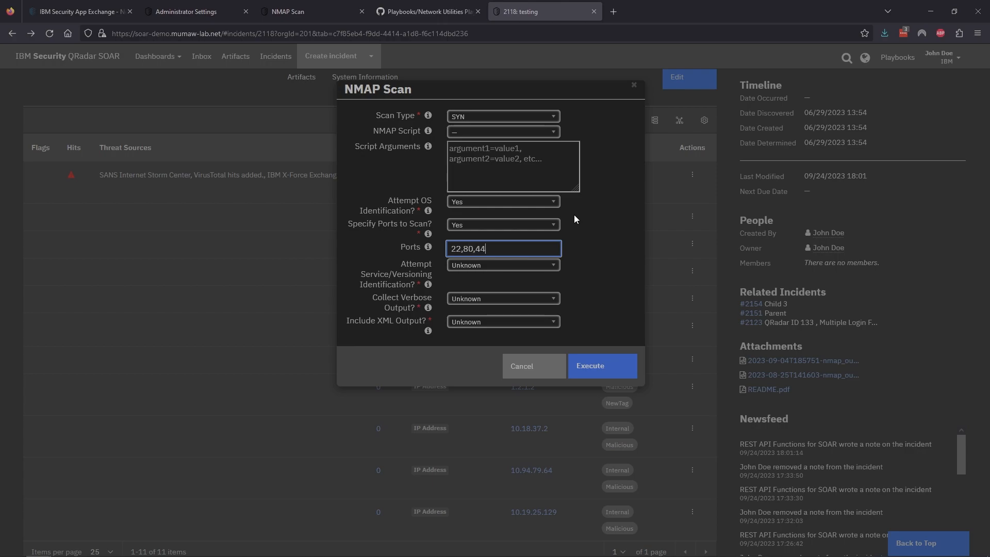
Set Attempt Service/Versioning Identification to Yes and Collect Verbose Output to No
{"action": "left_click", "coordinate": [502, 271]}
{"action": "left_click", "coordinate": [500, 281]}
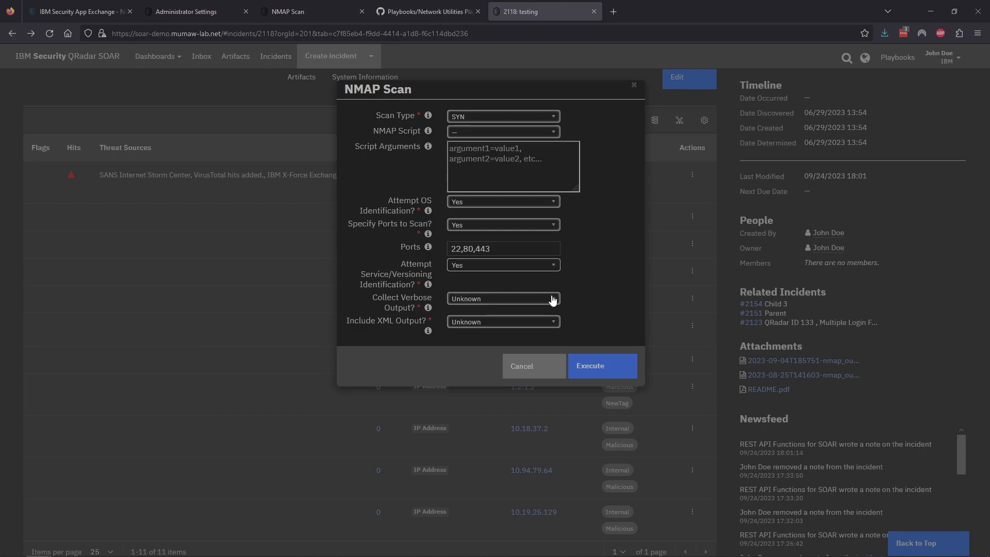
{"action": "left_click", "coordinate": [497, 304]}
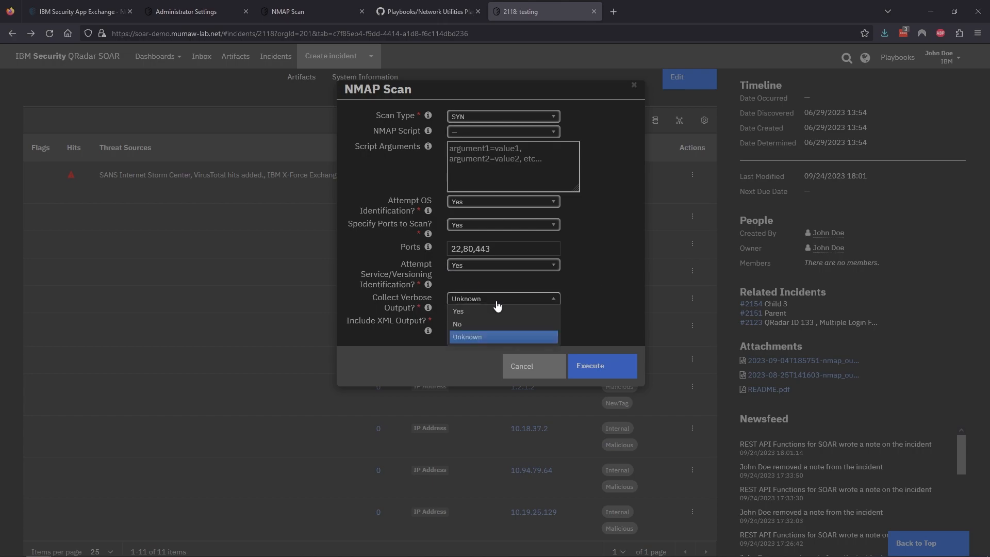
{"action": "left_click", "coordinate": [467, 325]}
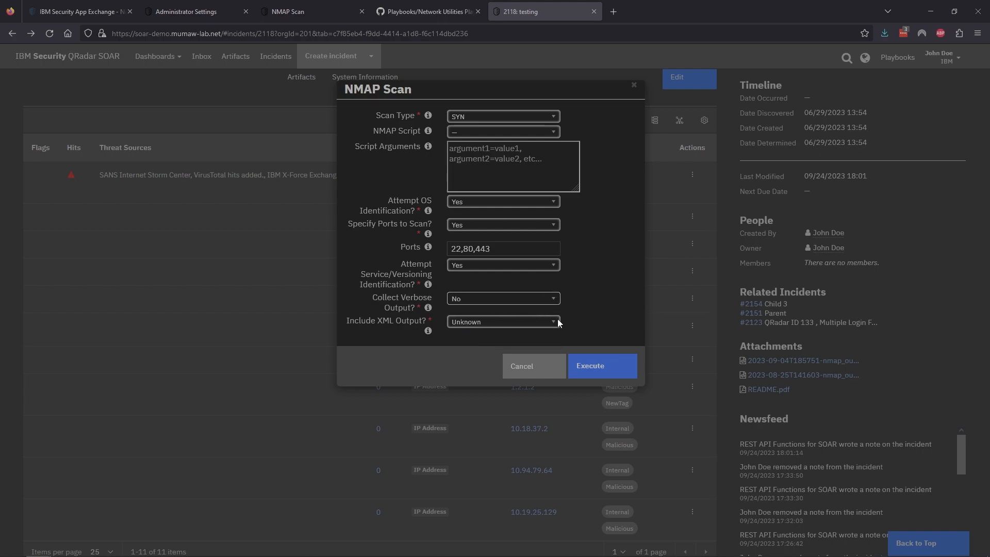
Set Include XML Output to Yes and execute the NMAP Scan playbook
{"action": "left_click", "coordinate": [484, 323]}
{"action": "left_click", "coordinate": [467, 335]}
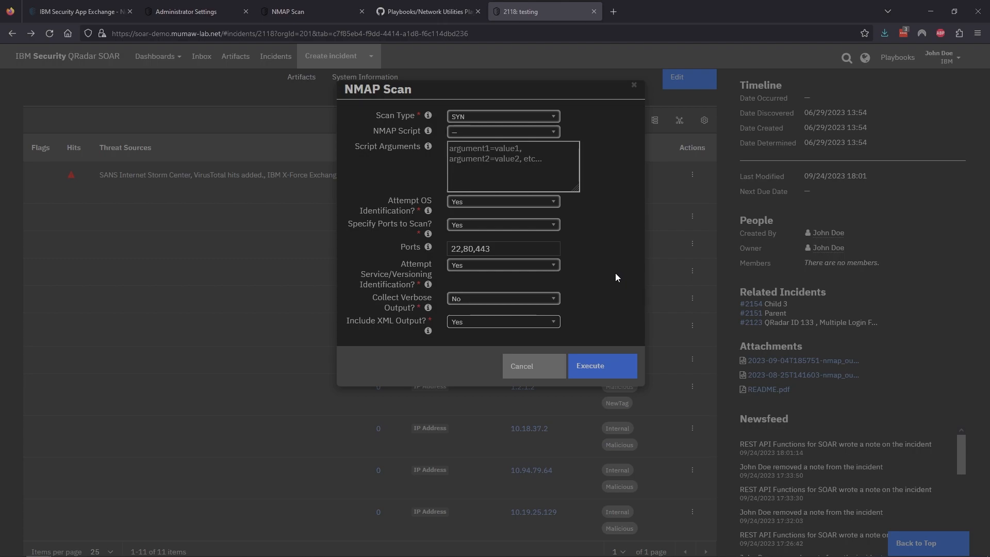
{"action": "left_click", "coordinate": [606, 367]}
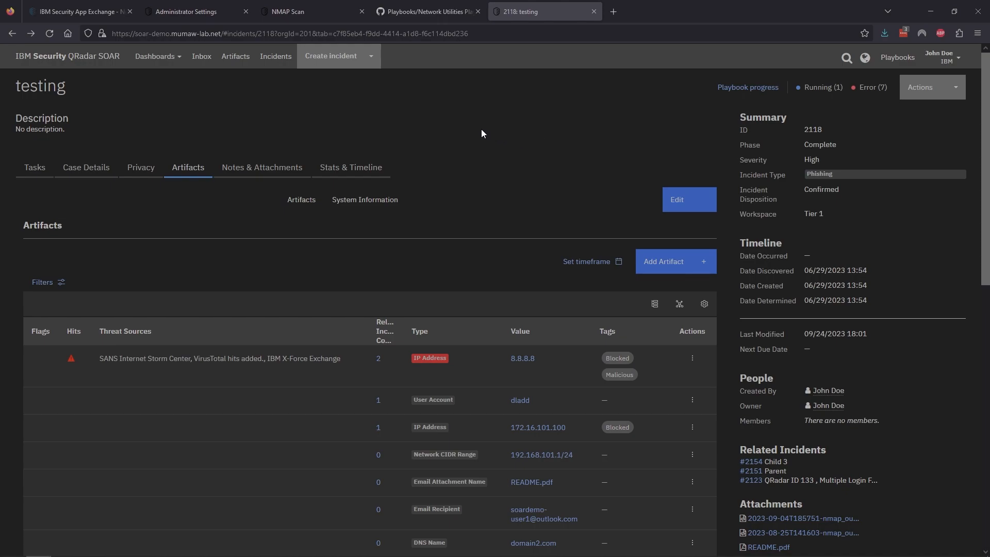
Examine the command and scan results in the incident's newest NMAP note, and open the 2023-09-24T190928-nmap_output.xml attachment
{"action": "left_click", "coordinate": [262, 167]}
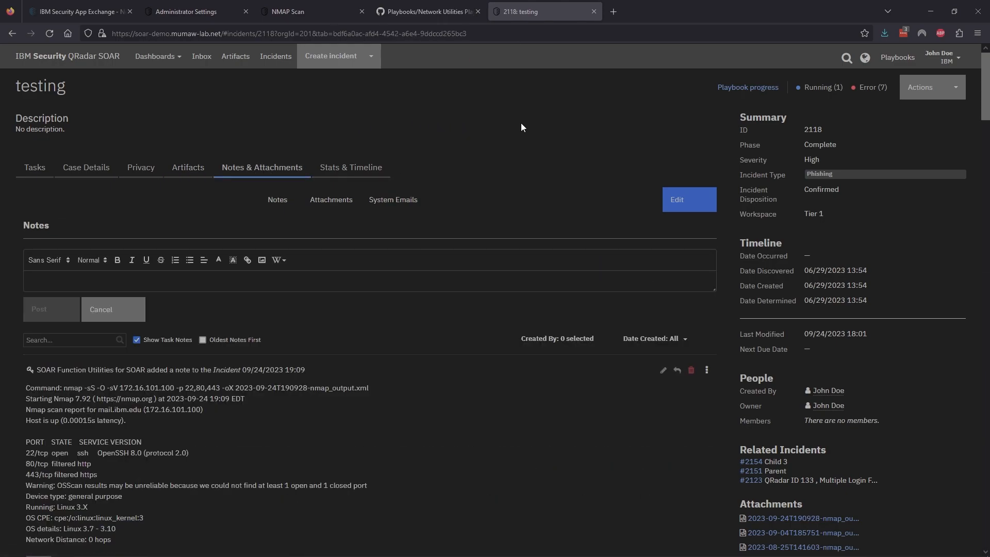
{"action": "scroll", "coordinate": [412, 366], "scroll_direction": "down", "scroll_amount": 4}
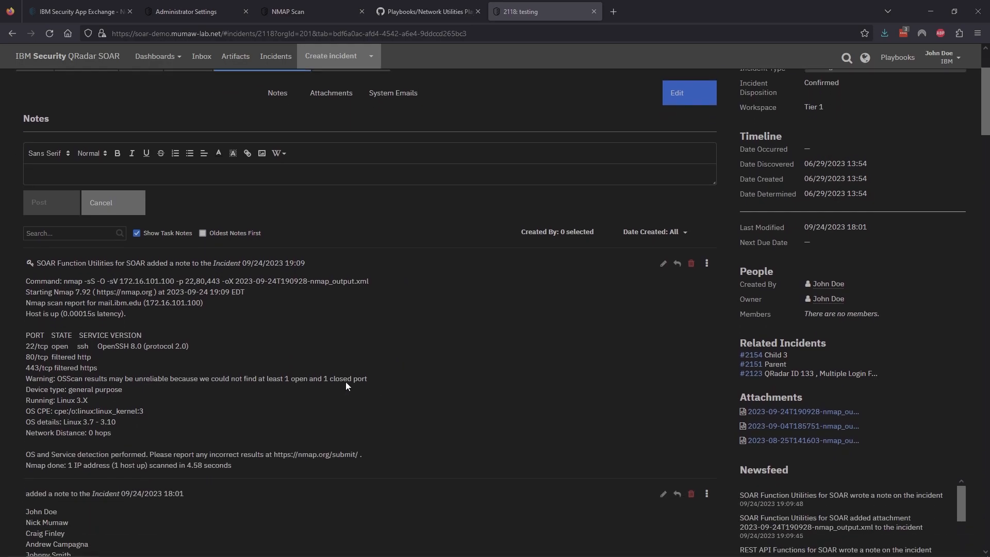
{"action": "left_click_drag", "start_coordinate": [238, 389], "coordinate": [25, 202]}
{"action": "left_click", "coordinate": [123, 270]}
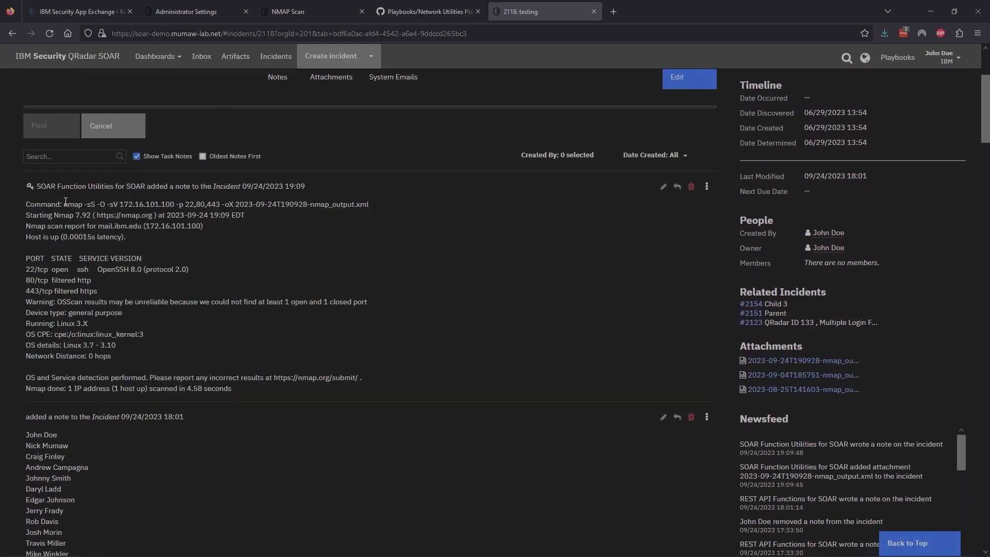
{"action": "triple_click", "coordinate": [83, 205]}
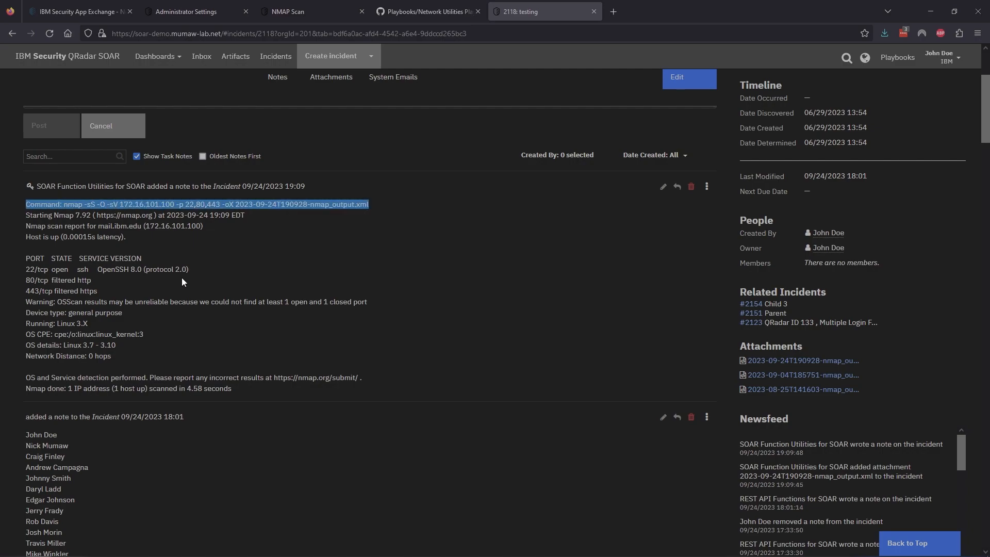
{"action": "left_click", "coordinate": [61, 227]}
{"action": "left_click_drag", "start_coordinate": [27, 213], "coordinate": [239, 398]}
{"action": "left_click", "coordinate": [247, 392]}
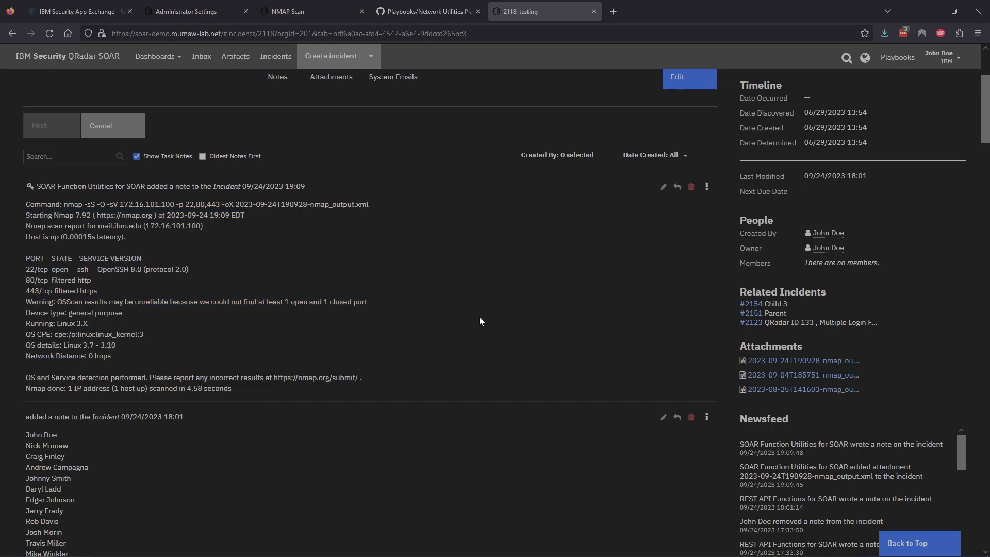
{"action": "left_click", "coordinate": [810, 360]}
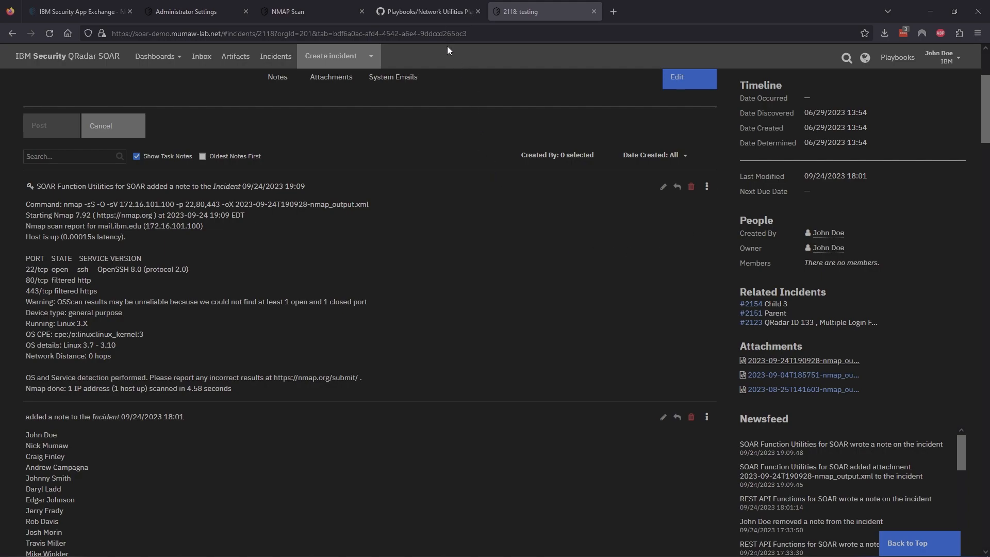
Switch to the GitHub Network Utilities Playbooks page and review the Readme's integration dependencies and NMAP Scan setup instructions
{"action": "left_click", "coordinate": [431, 12]}
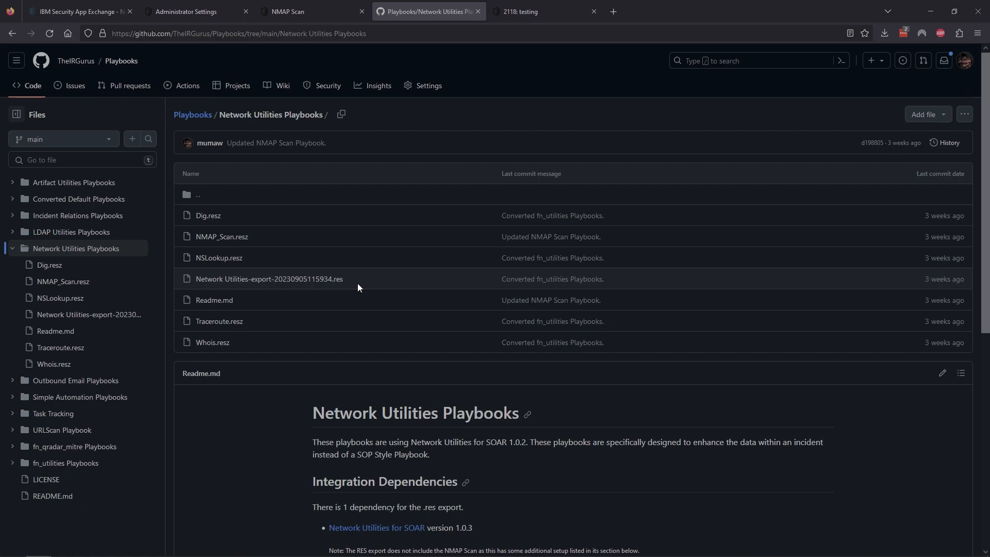
{"action": "scroll", "coordinate": [339, 391], "scroll_direction": "down", "scroll_amount": 3}
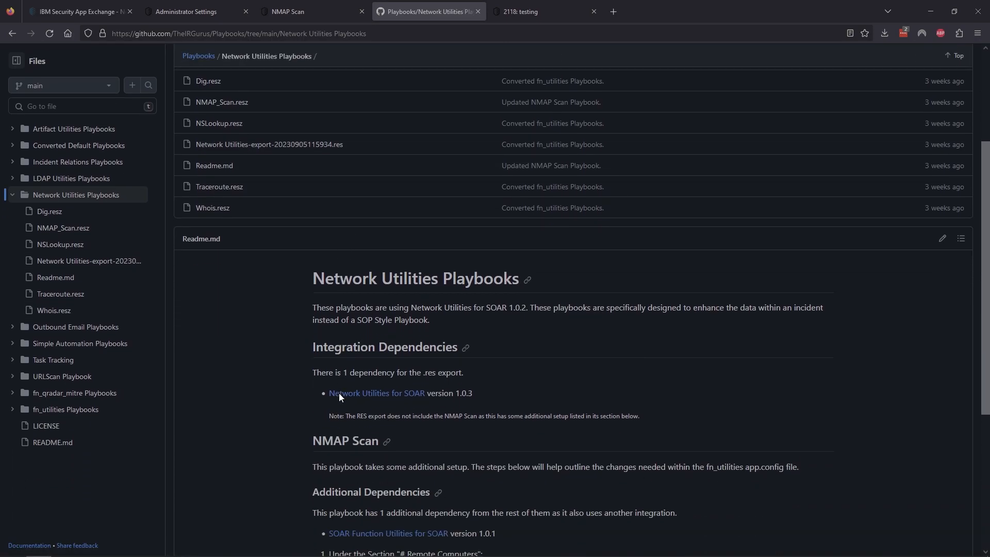
{"action": "scroll", "coordinate": [338, 392], "scroll_direction": "down", "scroll_amount": 1}
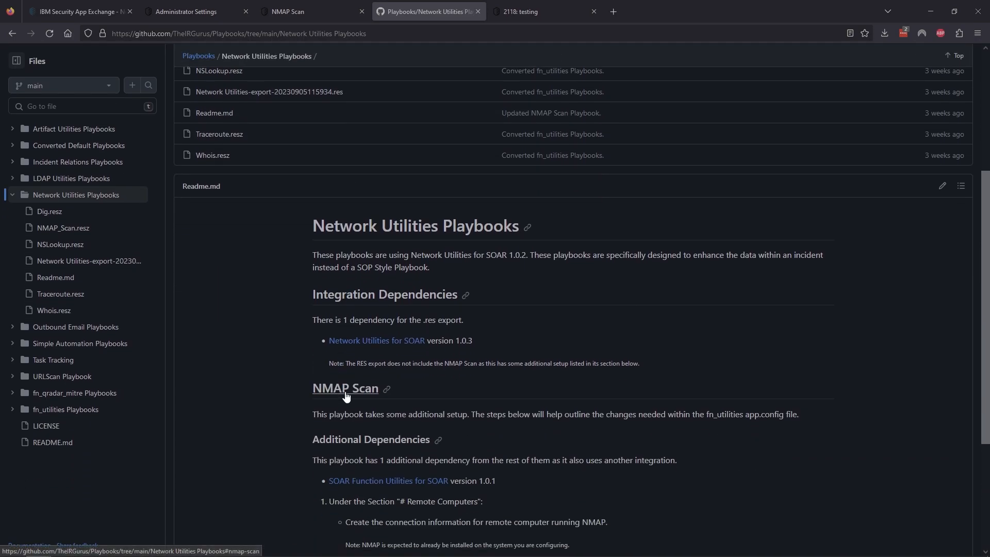
{"action": "scroll", "coordinate": [353, 395], "scroll_direction": "down", "scroll_amount": 1}
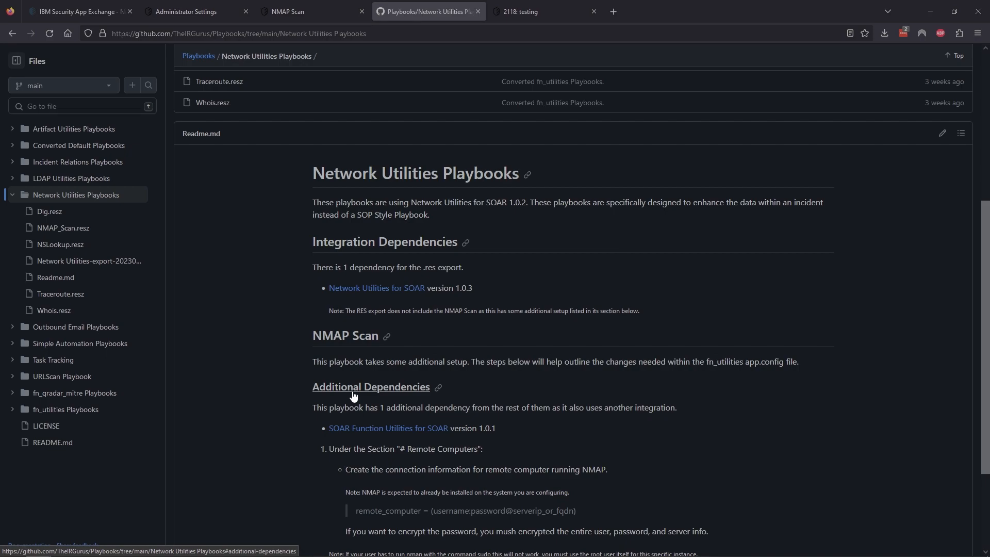
{"action": "scroll", "coordinate": [353, 395], "scroll_direction": "up", "scroll_amount": 5}
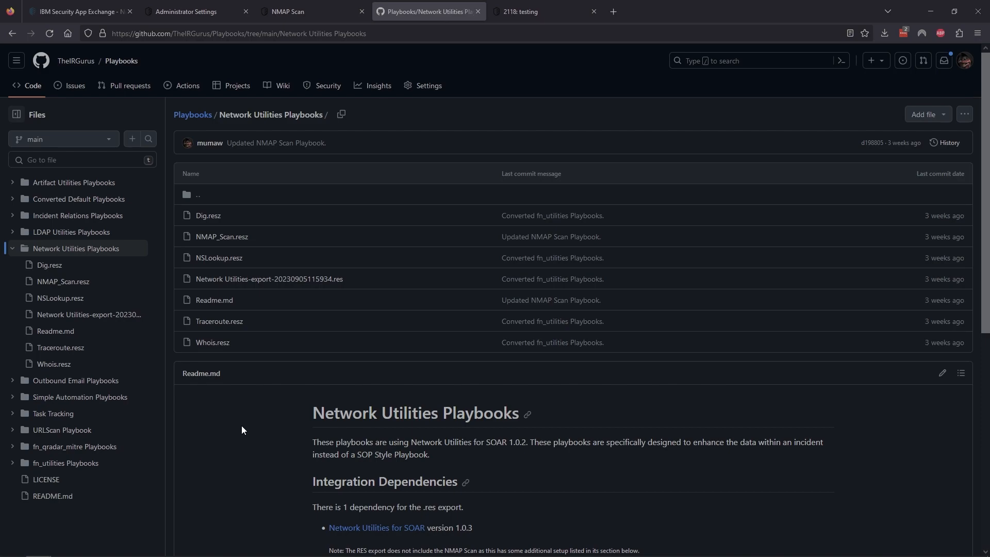
{"action": "scroll", "coordinate": [242, 430], "scroll_direction": "down", "scroll_amount": 5}
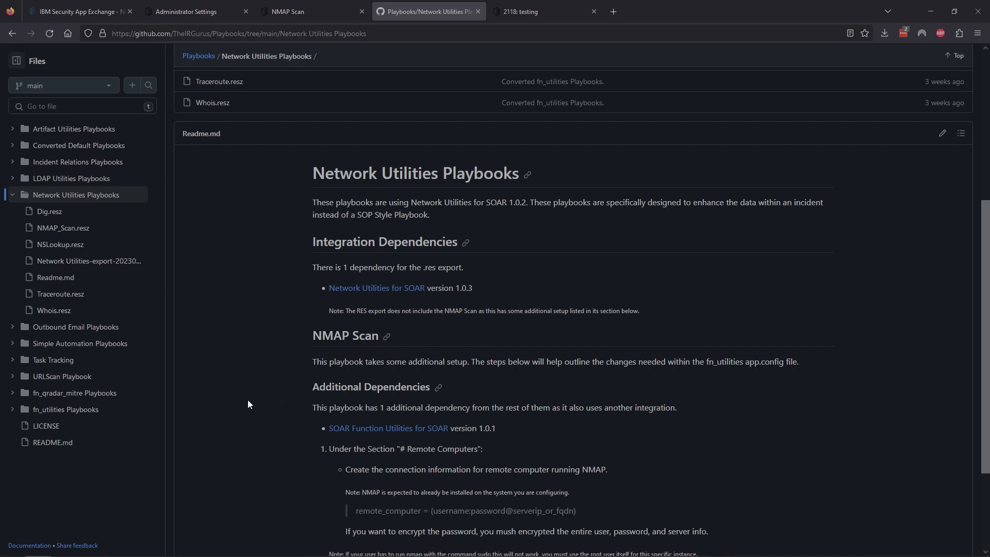
{"action": "scroll", "coordinate": [248, 401], "scroll_direction": "down", "scroll_amount": 2}
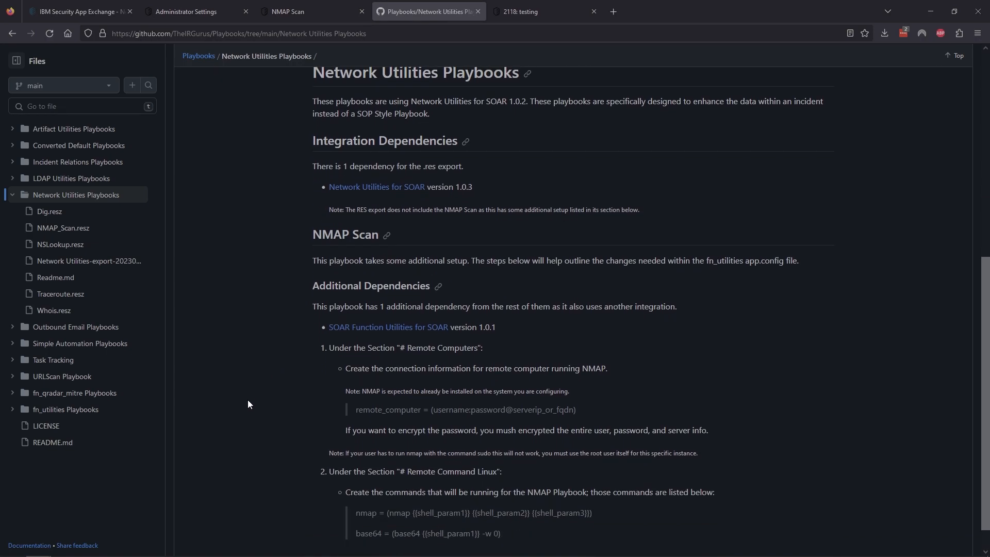
{"action": "scroll", "coordinate": [248, 404], "scroll_direction": "down", "scroll_amount": 1}
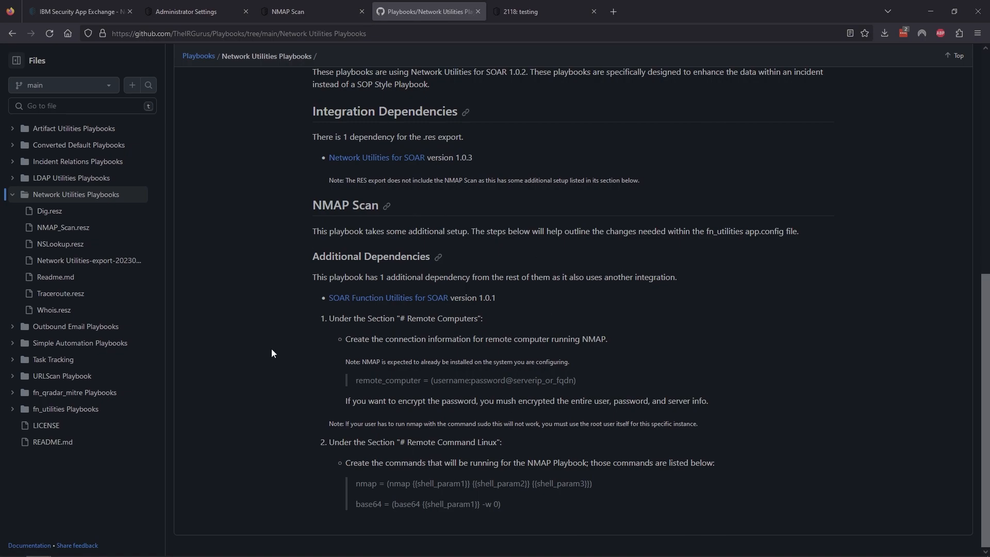